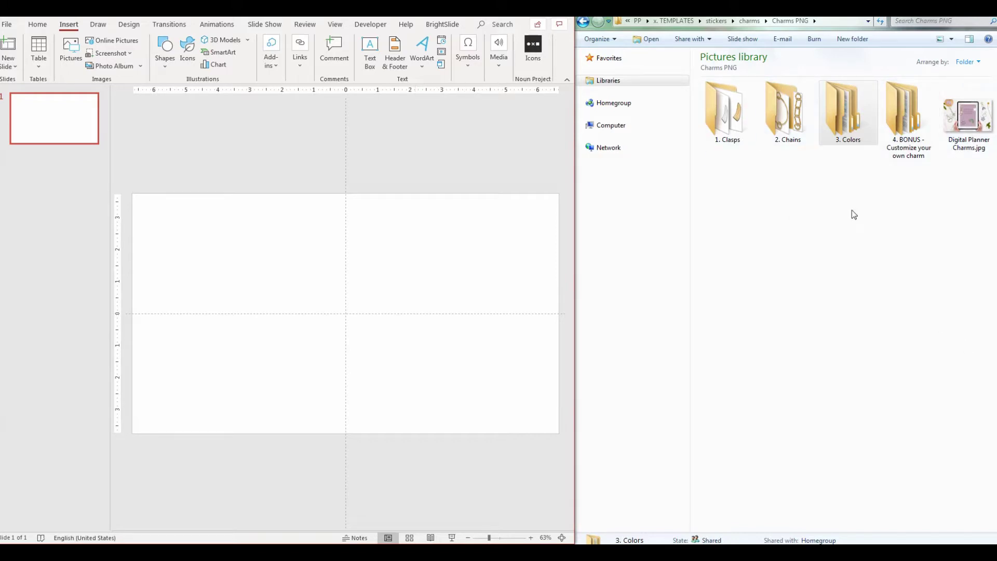
Browse the gold solid-color lilac charms under 3. Colors, 9. Lilac, 3. Solid Color, Gold.
double_click(851, 136)
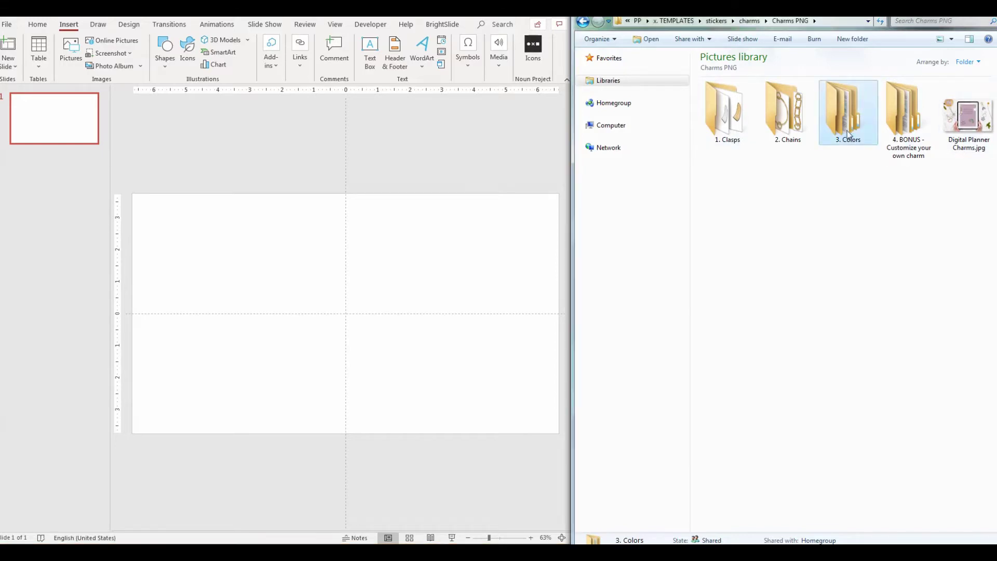
double_click(893, 172)
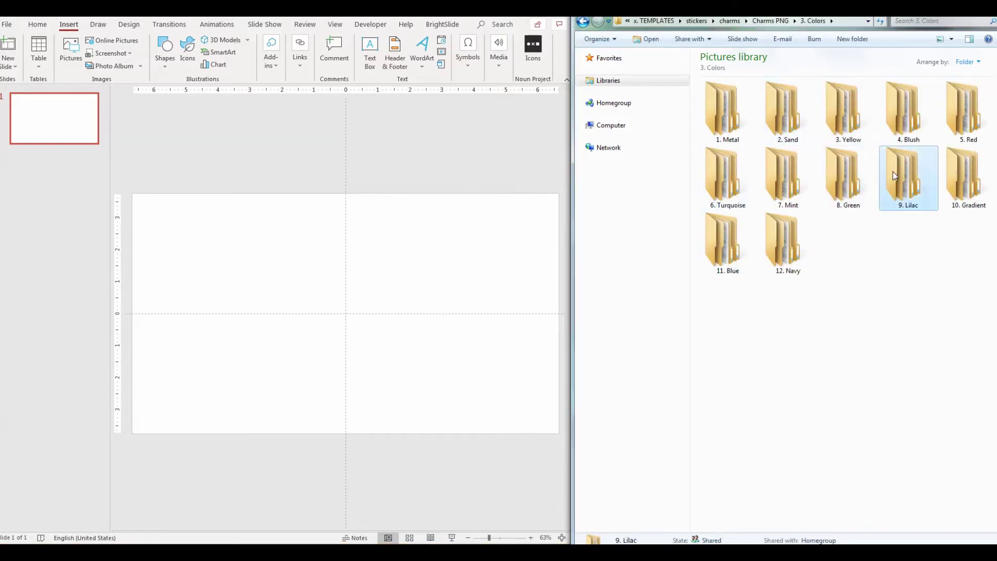
double_click(840, 104)
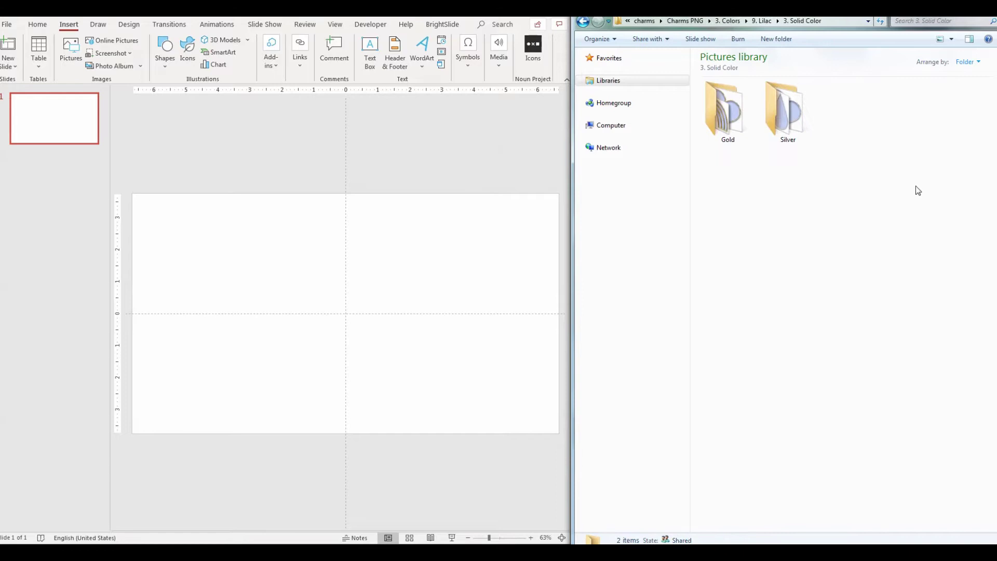
left_click(727, 117)
double_click(726, 117)
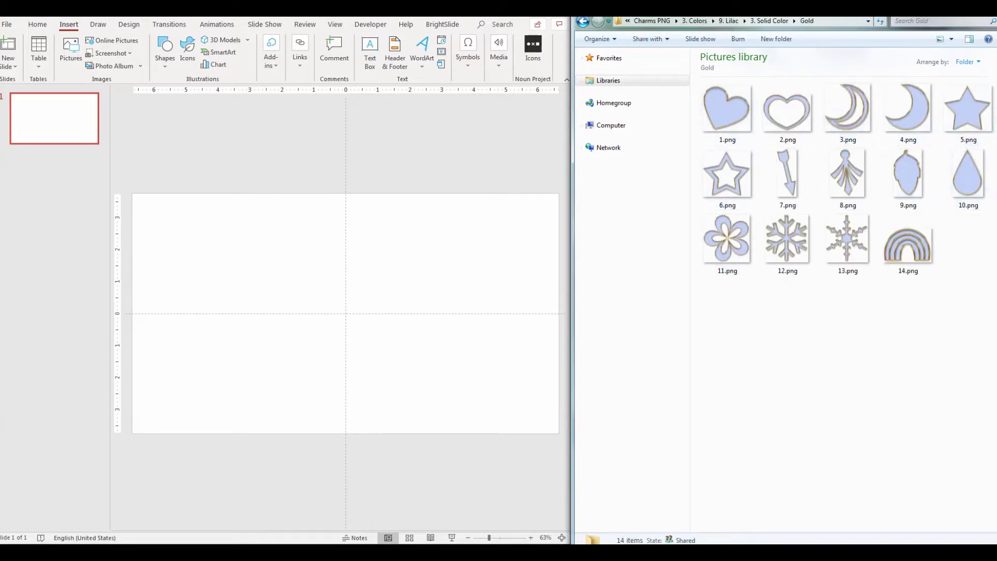
Browse the gold lilac charms in the 1. Gems folder, and return to the Charms PNG folder.
left_click(583, 22)
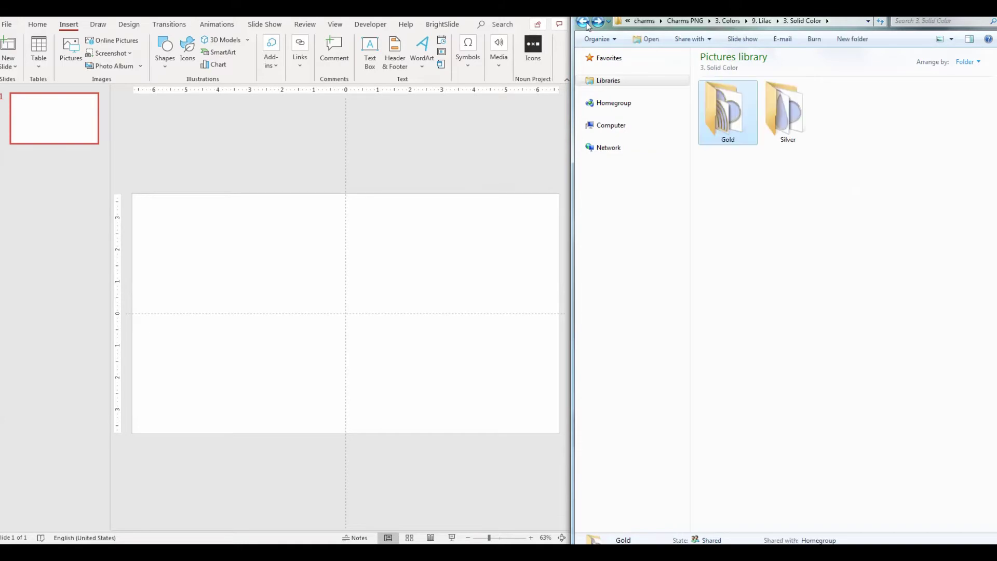
left_click(583, 22)
double_click(725, 125)
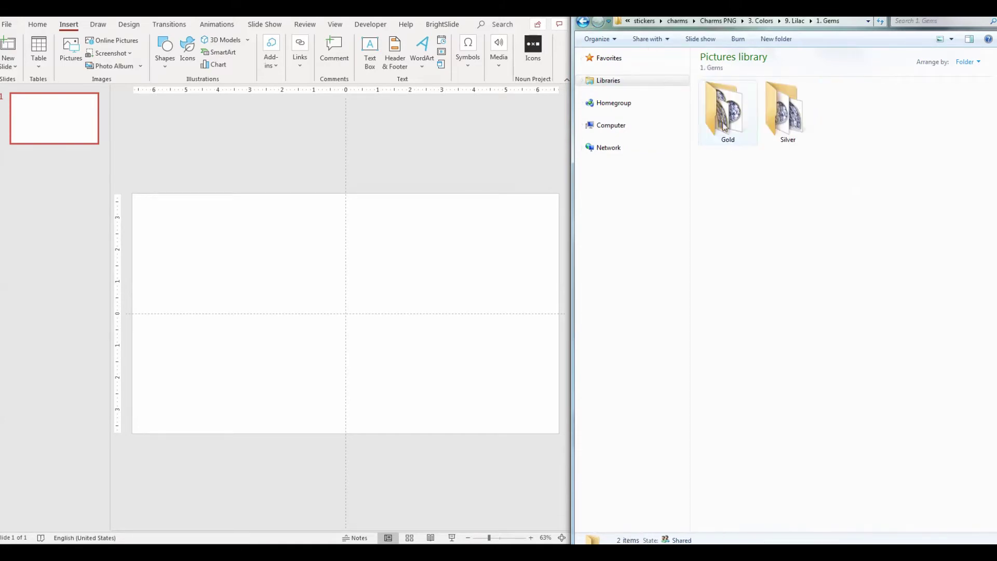
double_click(724, 125)
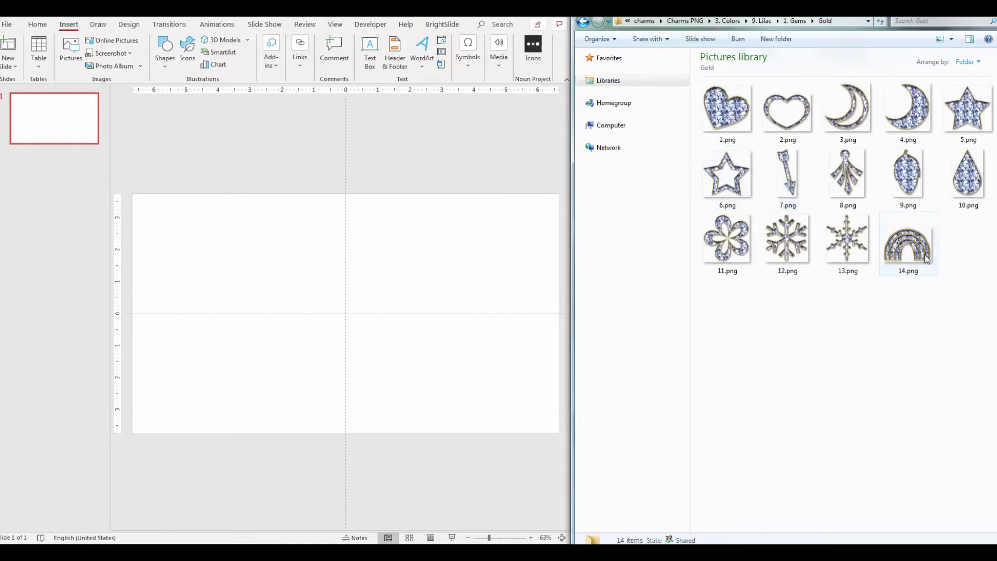
left_click(582, 23)
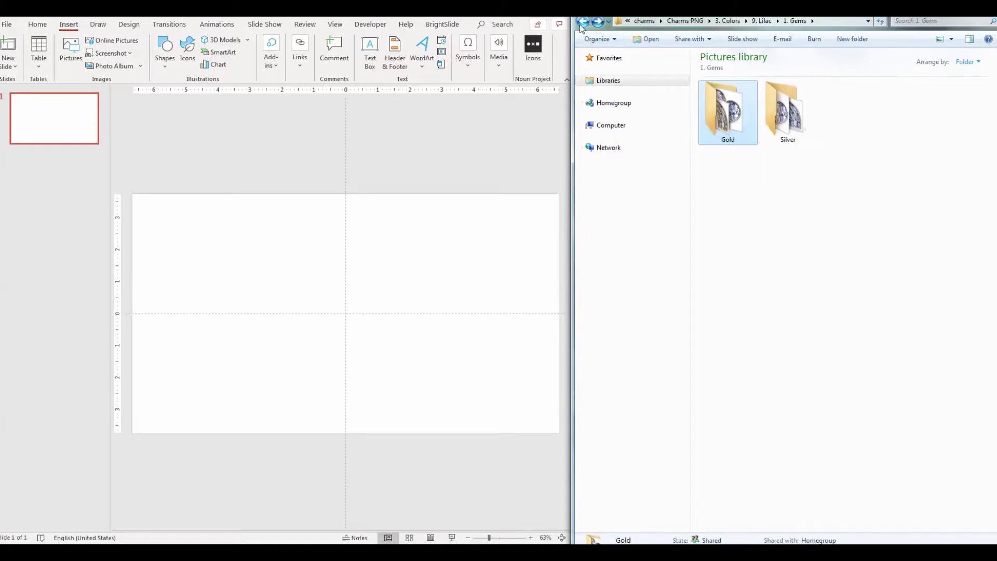
left_click(583, 23)
left_click(582, 23)
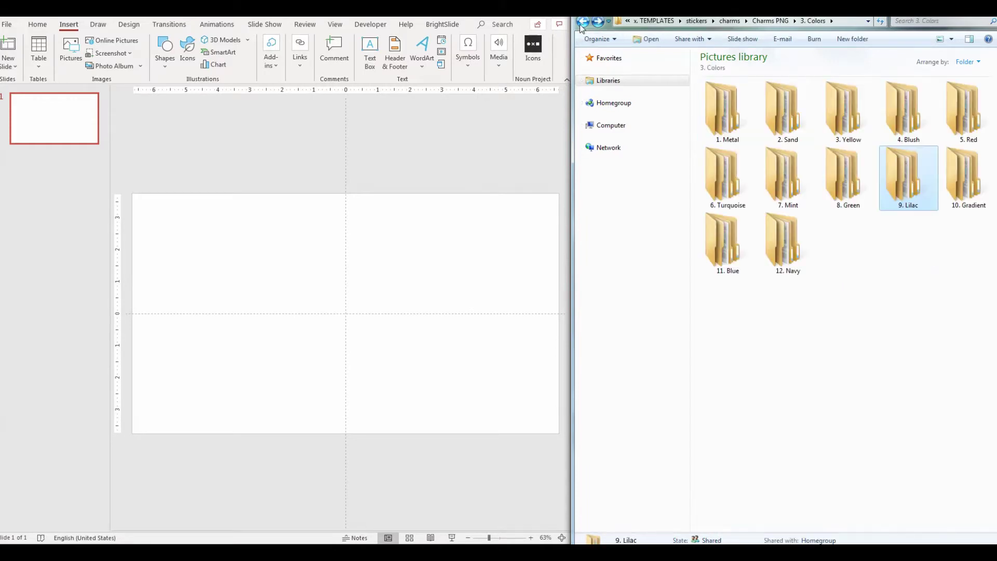
left_click(583, 22)
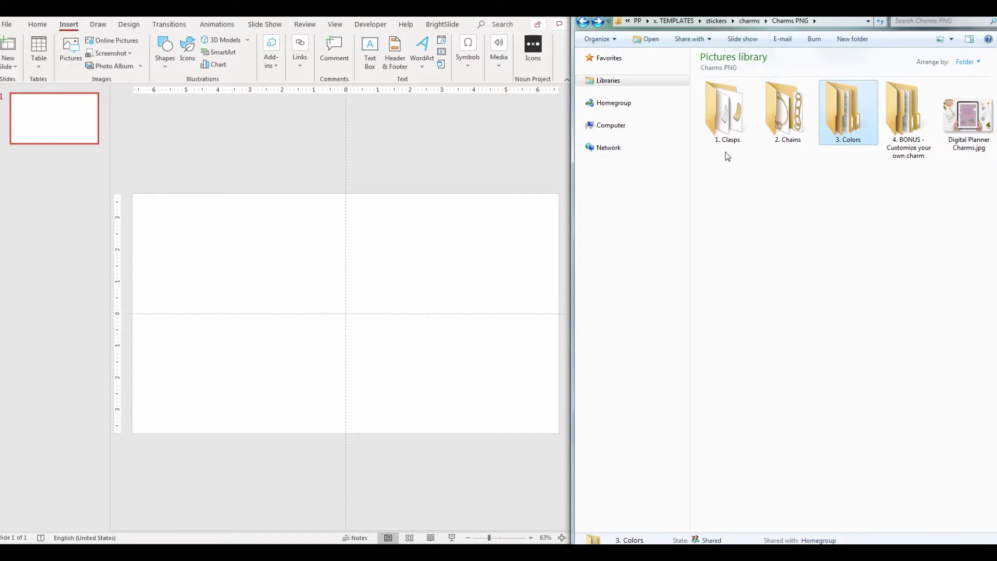
Open the gold metal charms folder under 3. Colors, 1. Metal, Gold.
double_click(857, 129)
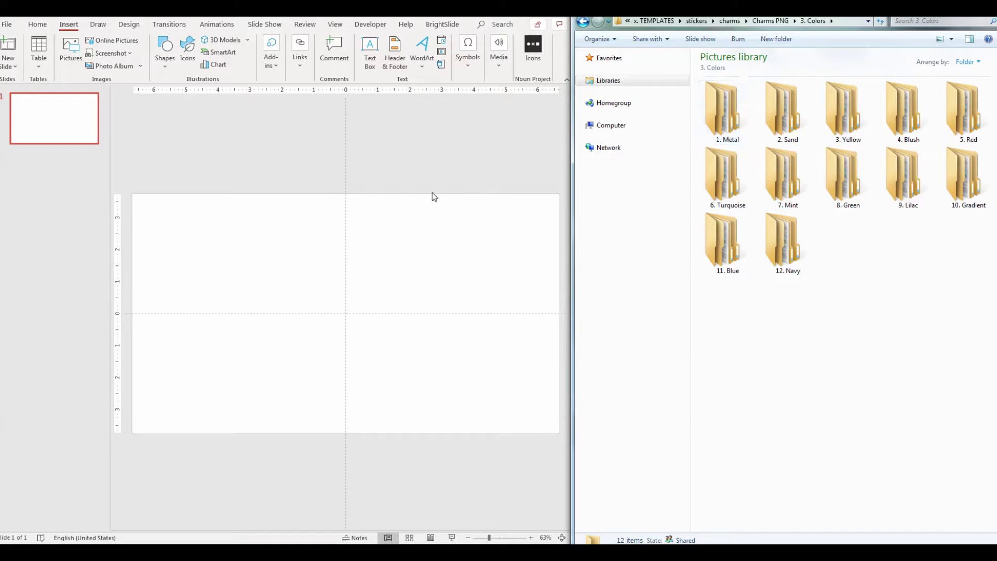
double_click(728, 118)
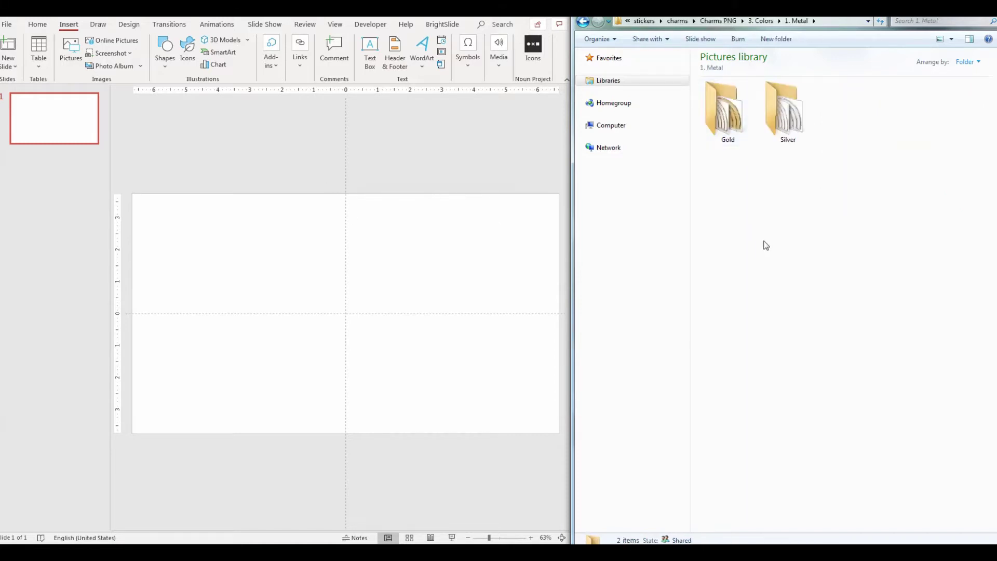
double_click(726, 127)
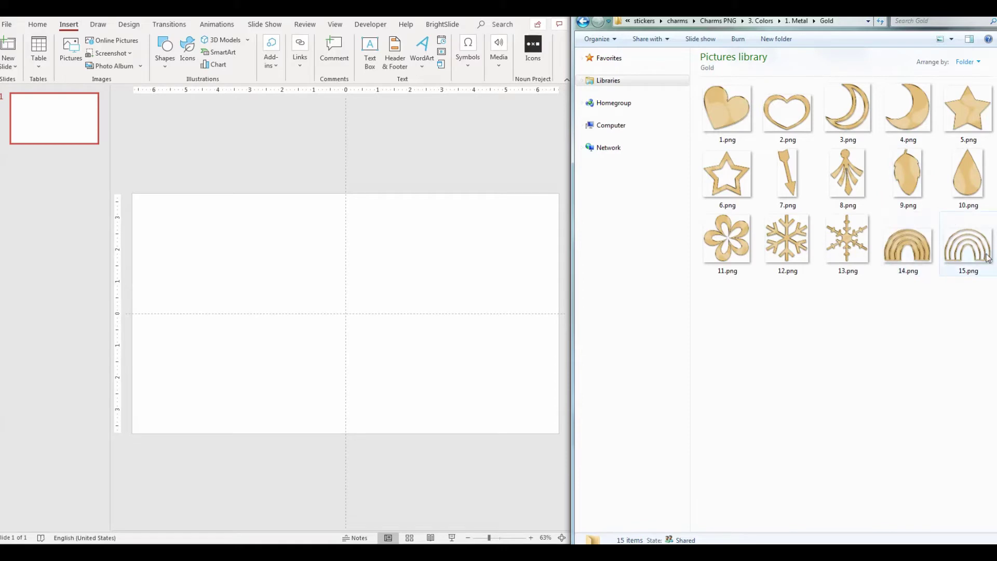
Preview the gold rainbow charms 14.png and 15.png and the gold heart charm 1.png.
double_click(919, 252)
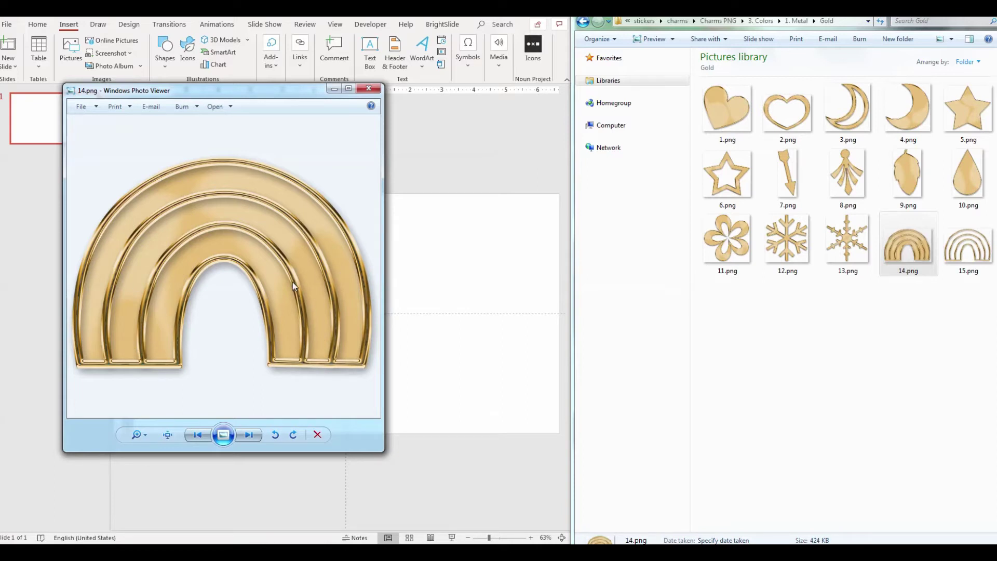
left_click(250, 435)
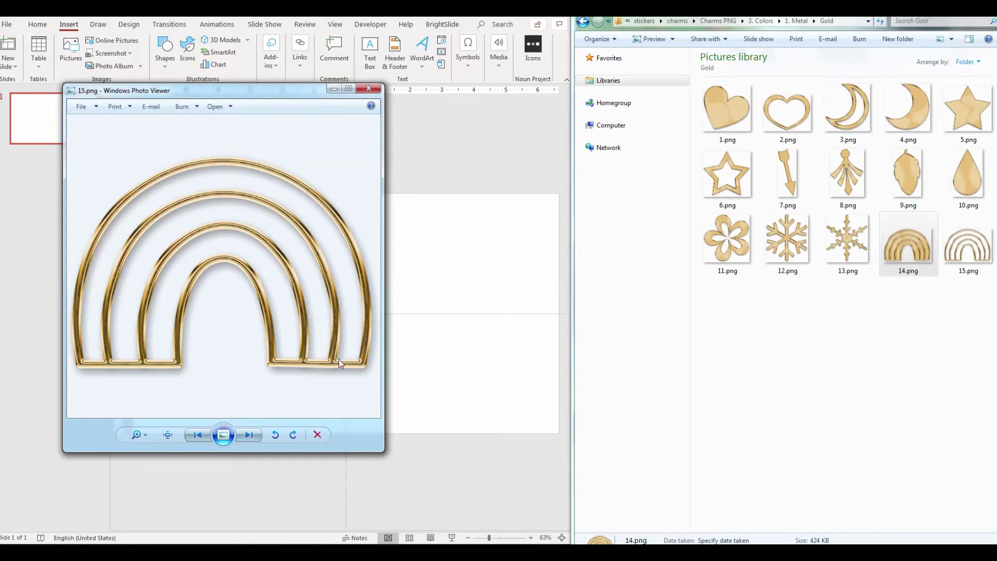
double_click(727, 110)
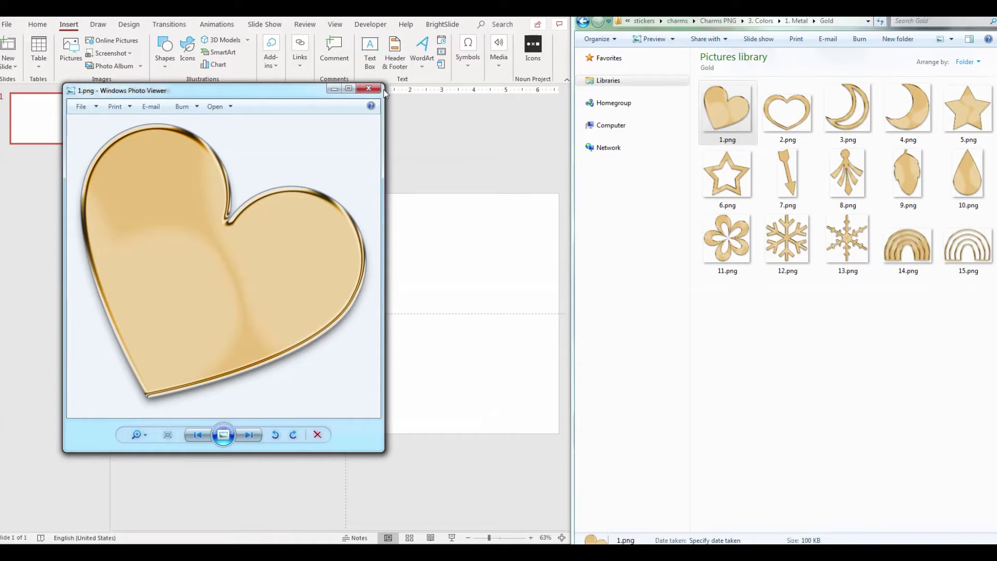
key("Left")
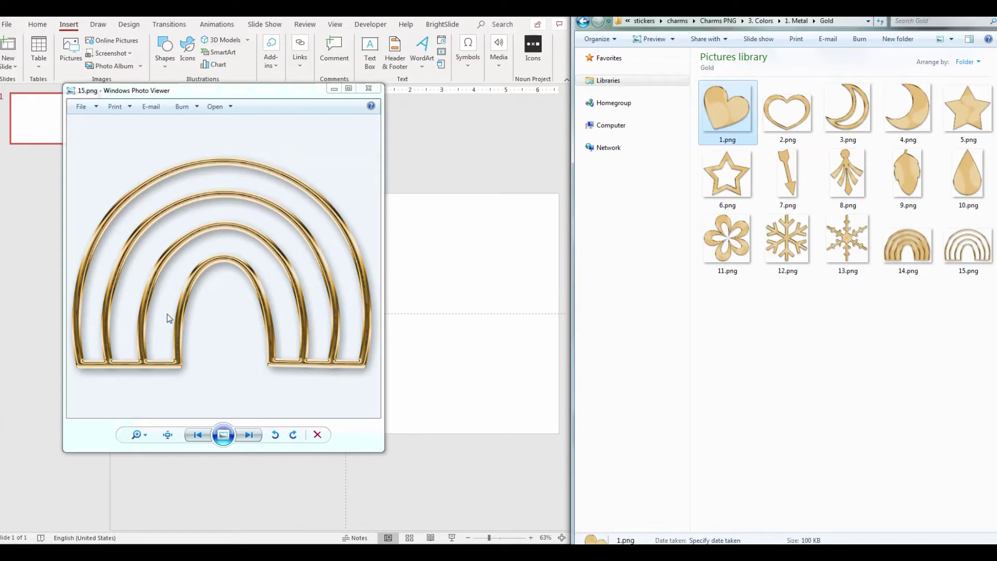
Insert gold clasp closing.png and gold clasp.png from the 1. Clasps folder onto the blank slide.
left_click(793, 25)
double_click(788, 111)
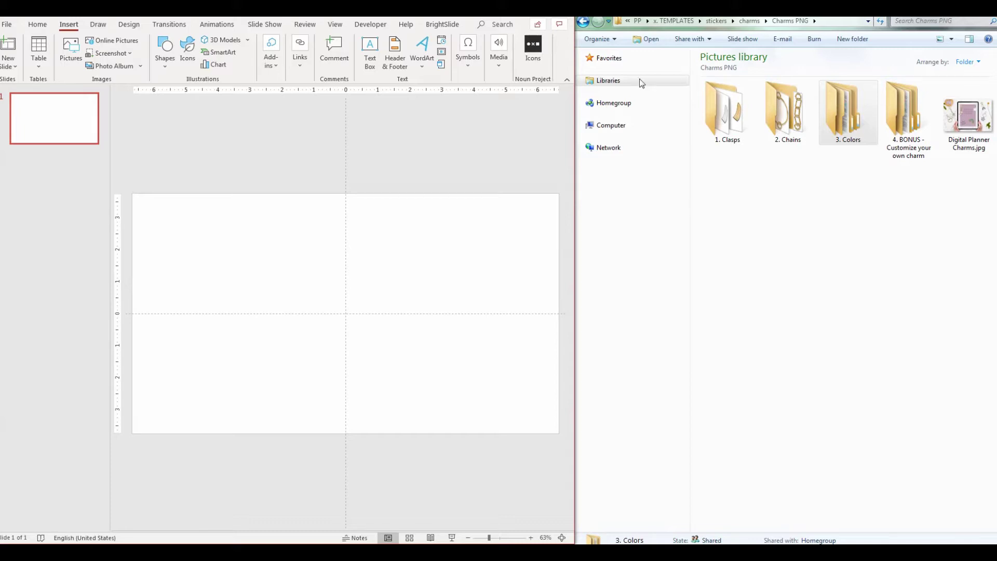
double_click(736, 115)
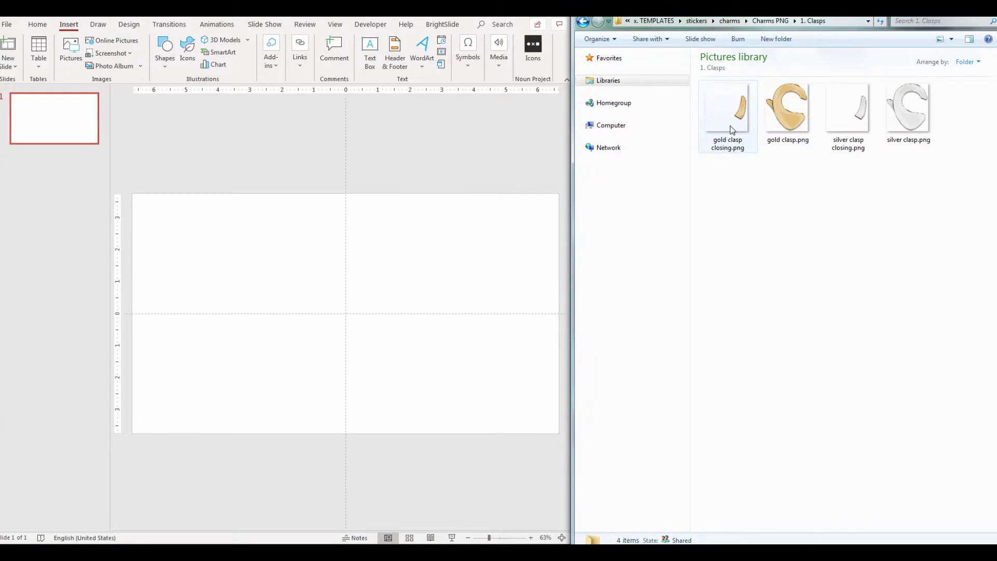
left_click(732, 124)
left_click(785, 115, "ctrl")
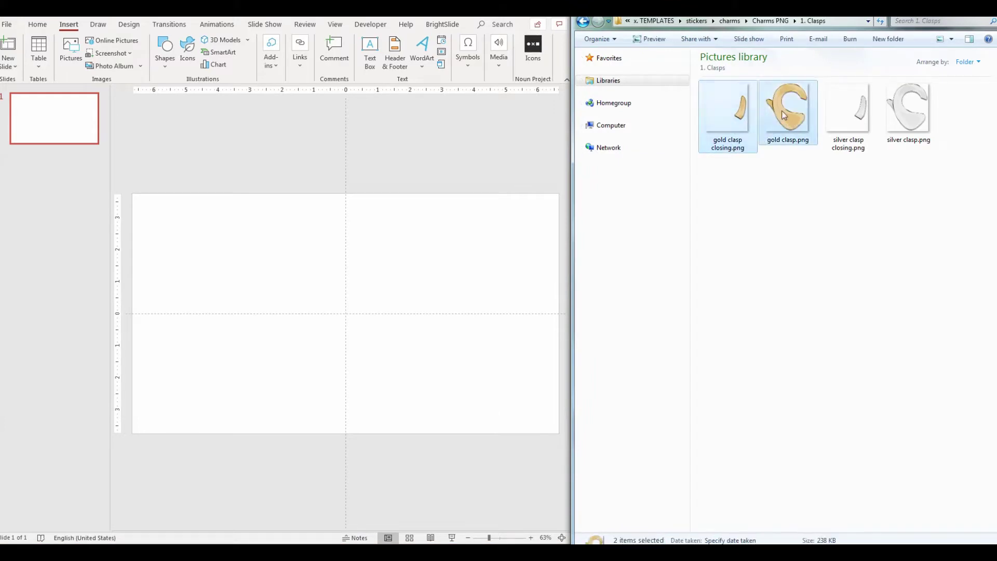
left_click_drag(785, 115, 297, 264)
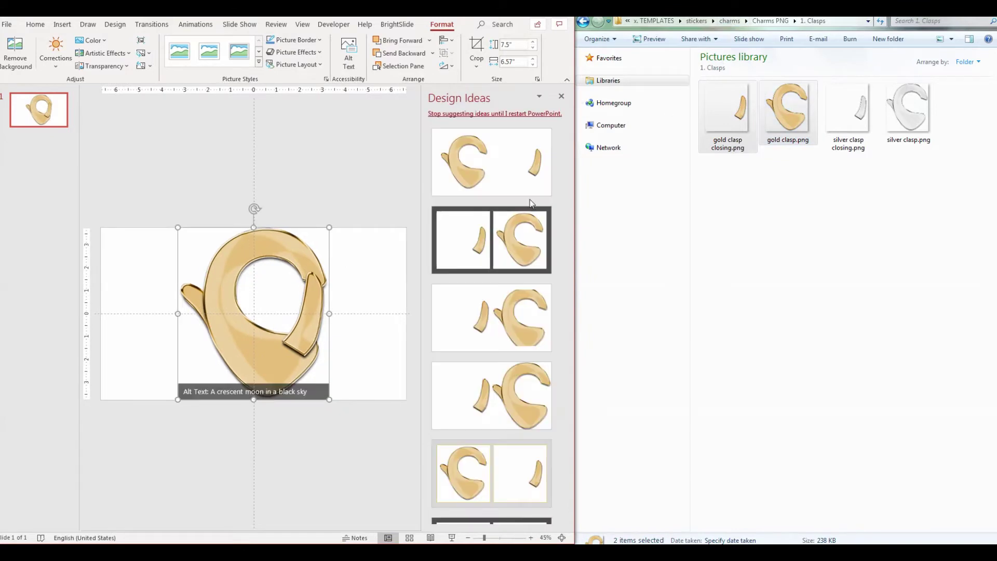
left_click(348, 247)
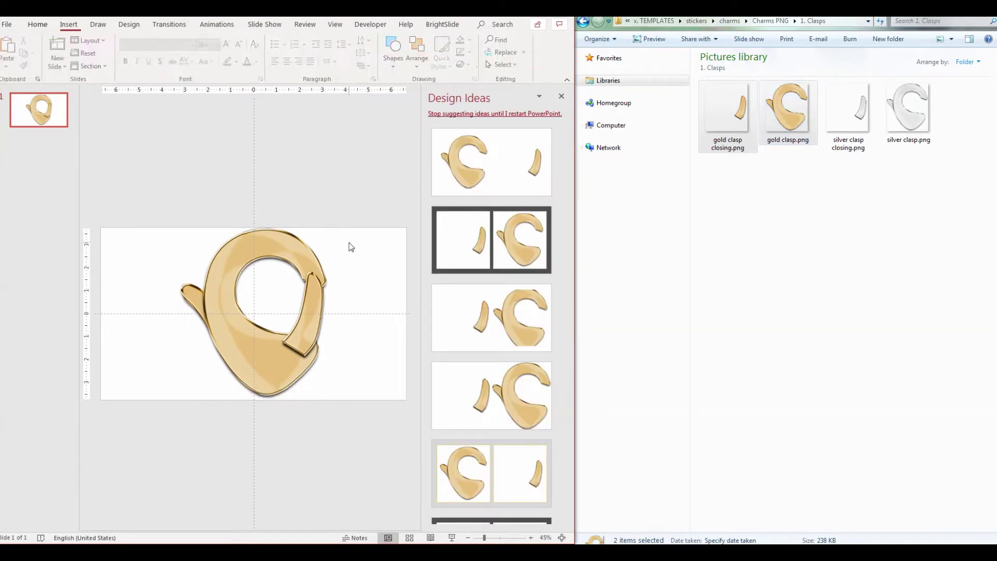
Try moving the clasp closing piece slightly outward from the clasp body, and undo the move.
left_click(306, 326)
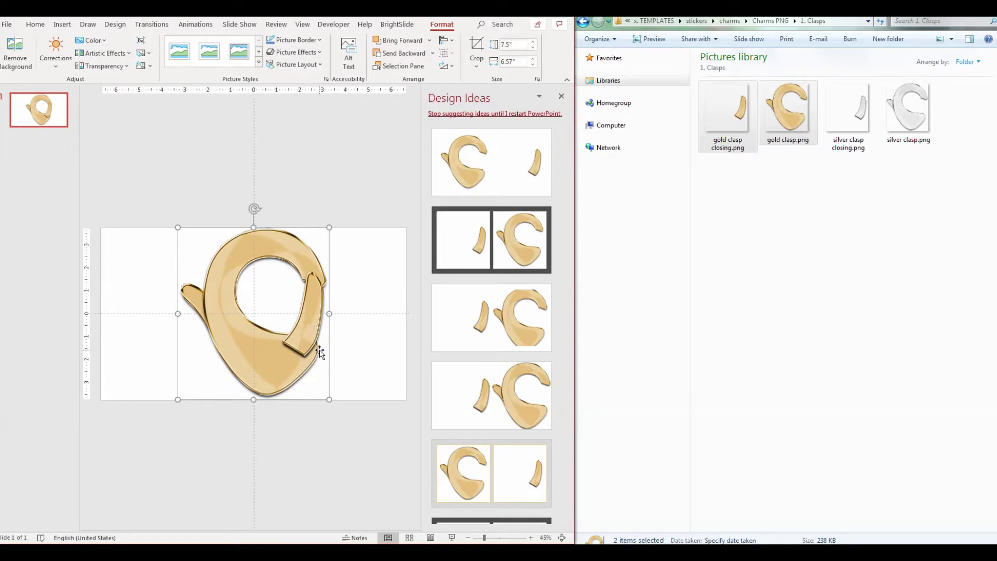
mouse_move(320, 353)
left_mouse_down()
mouse_move(345, 312)
mouse_move(334, 354)
left_mouse_up()
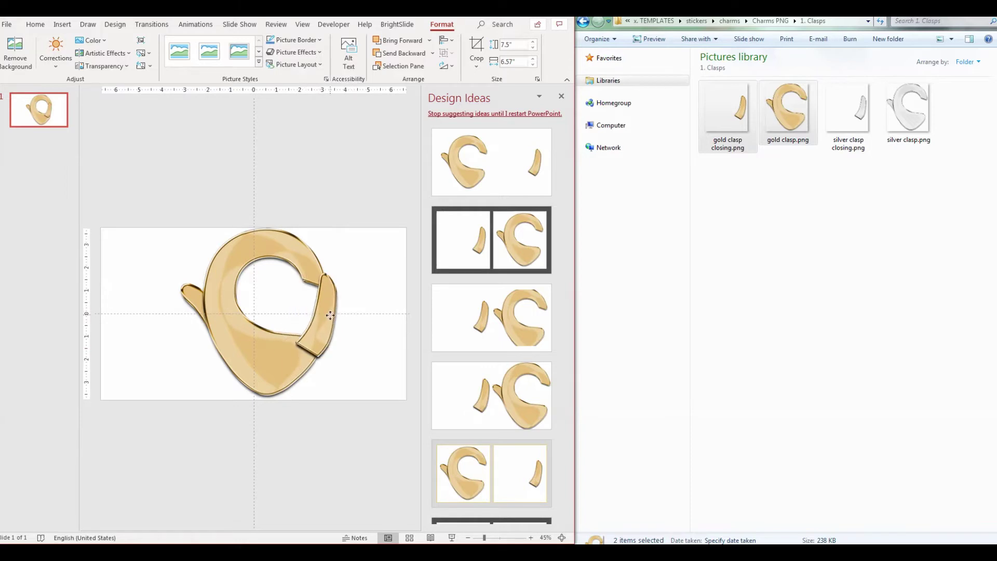
key("ctrl+z")
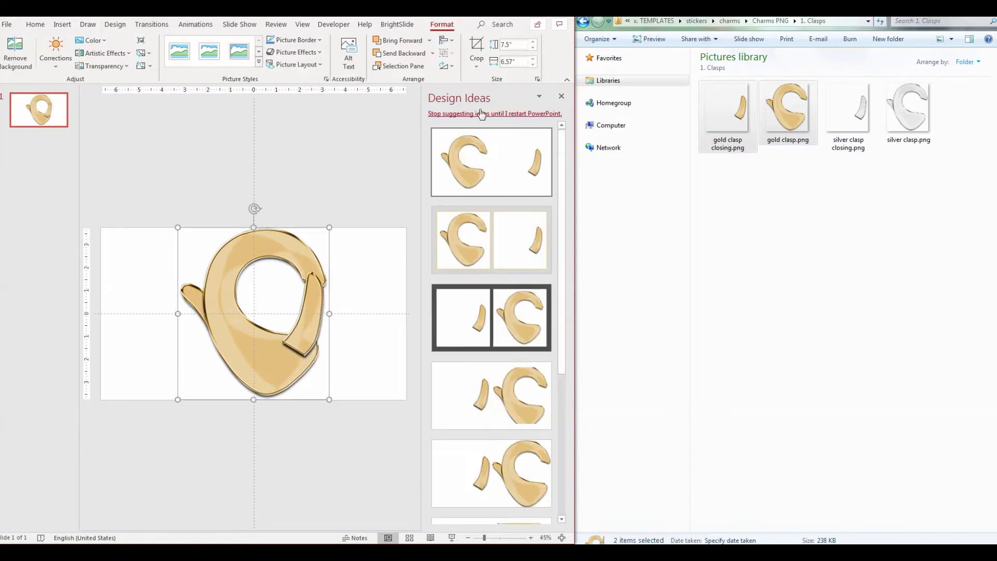
Dismiss the design suggestions and send the clasp closing picture behind the gold clasp in the stacking order.
left_click(562, 96)
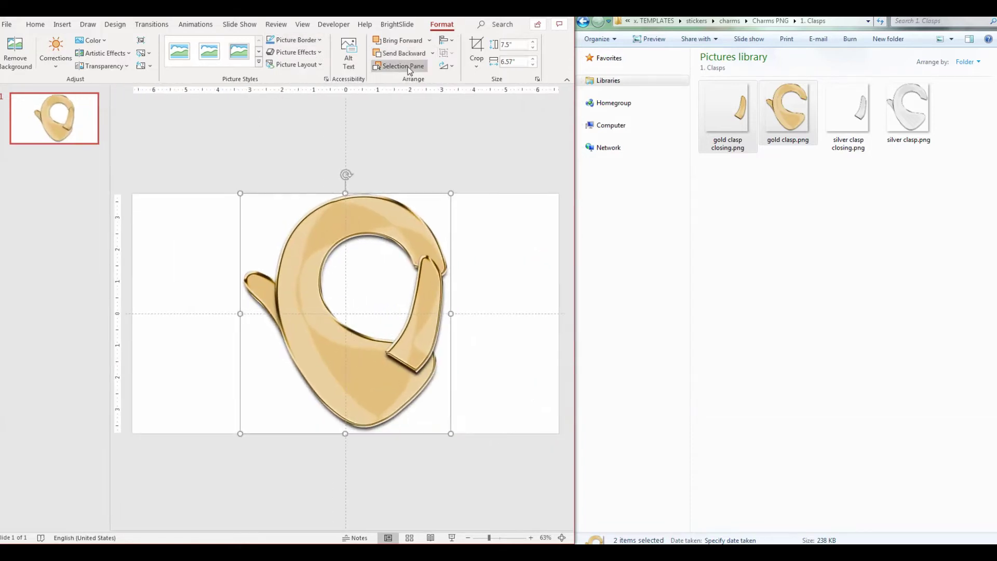
left_click(411, 67)
left_click(562, 115)
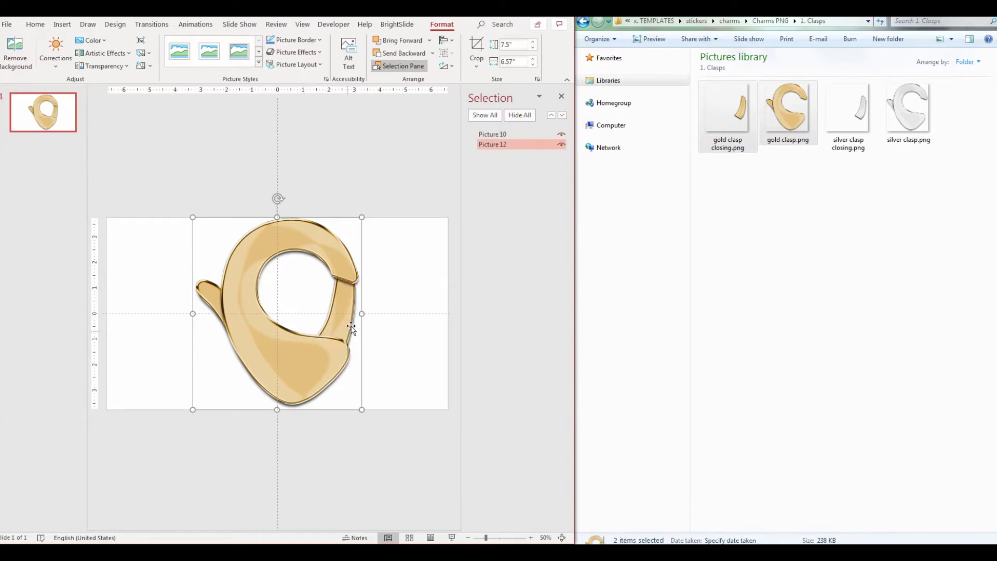
Shrink both clasp pictures together to about 1.07" high, place them near the slide's upper-left corner, and group them.
left_click_drag(177, 189, 439, 501)
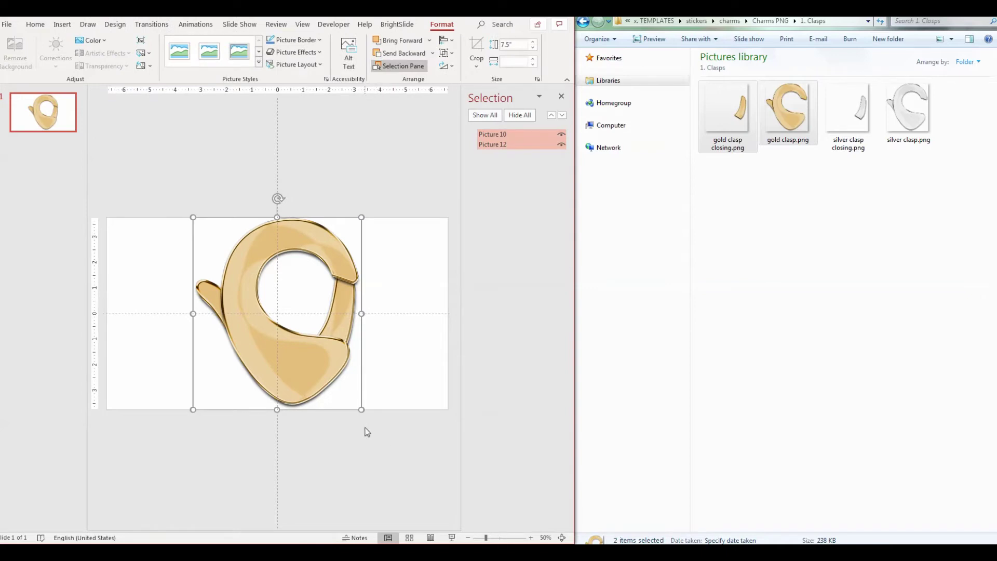
left_click_drag(362, 409, 164, 243)
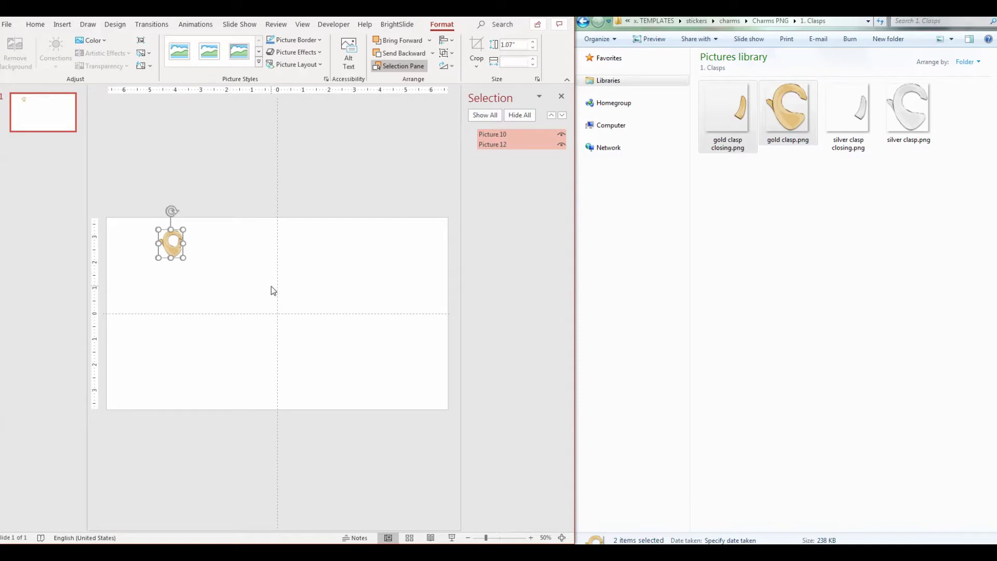
key("ctrl+g")
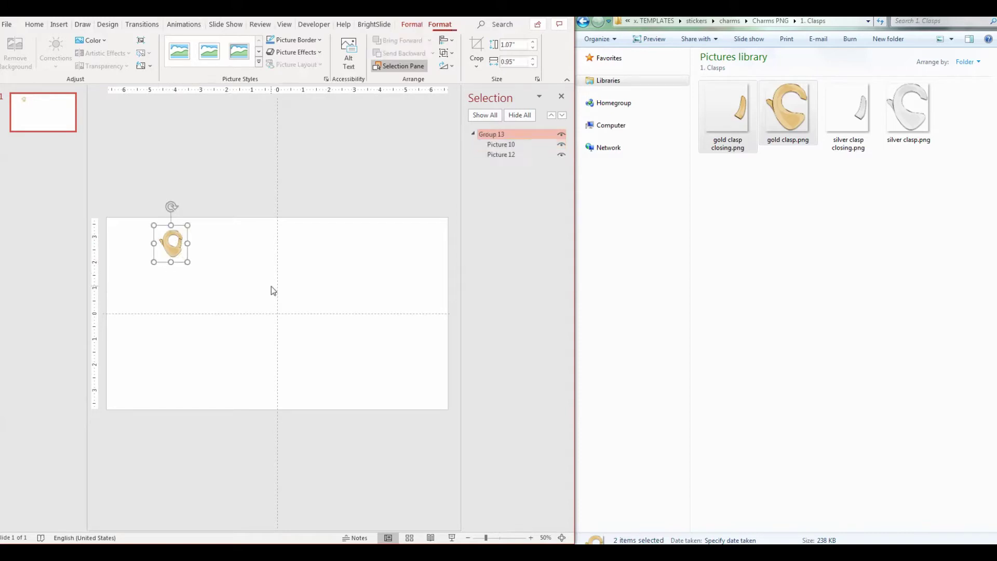
Insert gold large ring.png from the 2. Chains folder, scaled to about 1.48" by 1.16" and hanging from the clasp's lower end.
left_click(766, 20)
double_click(785, 117)
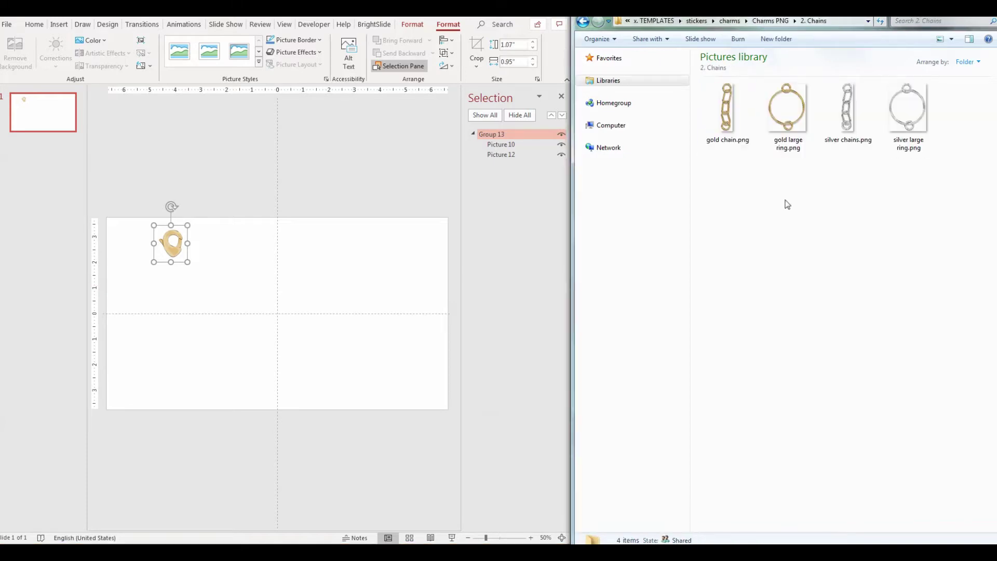
left_click_drag(786, 125, 359, 348)
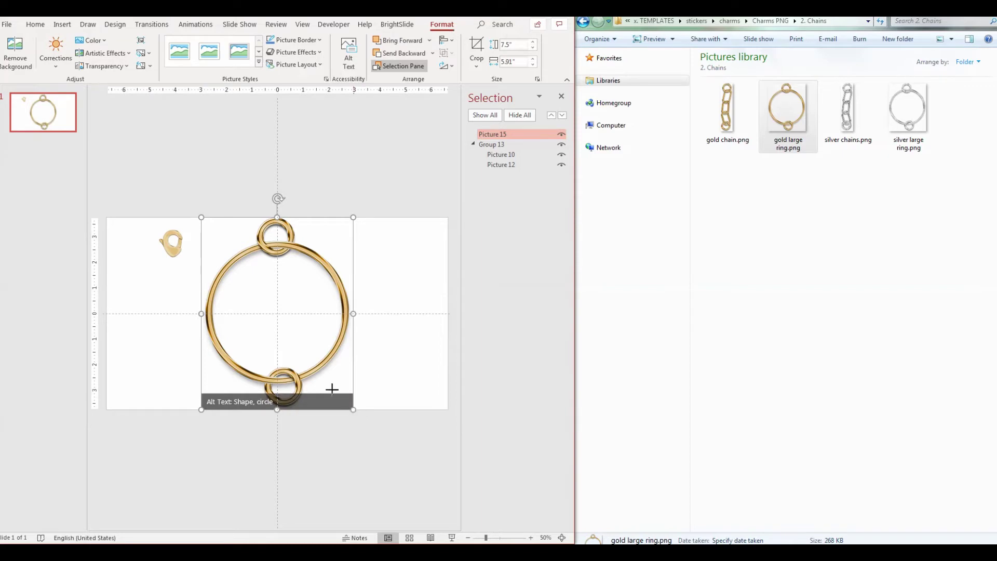
left_click_drag(332, 390, 181, 265)
left_click(214, 301)
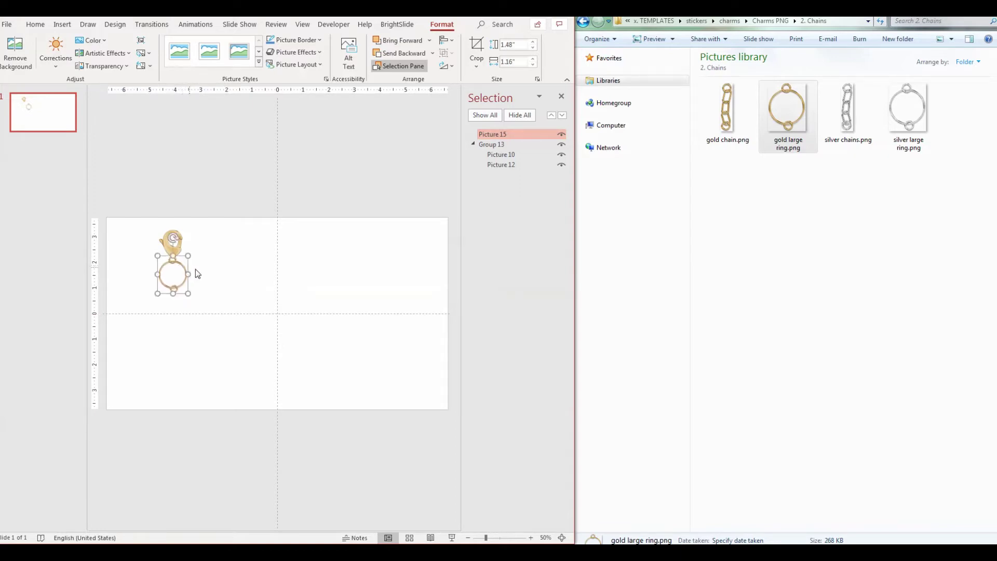
left_click(232, 193)
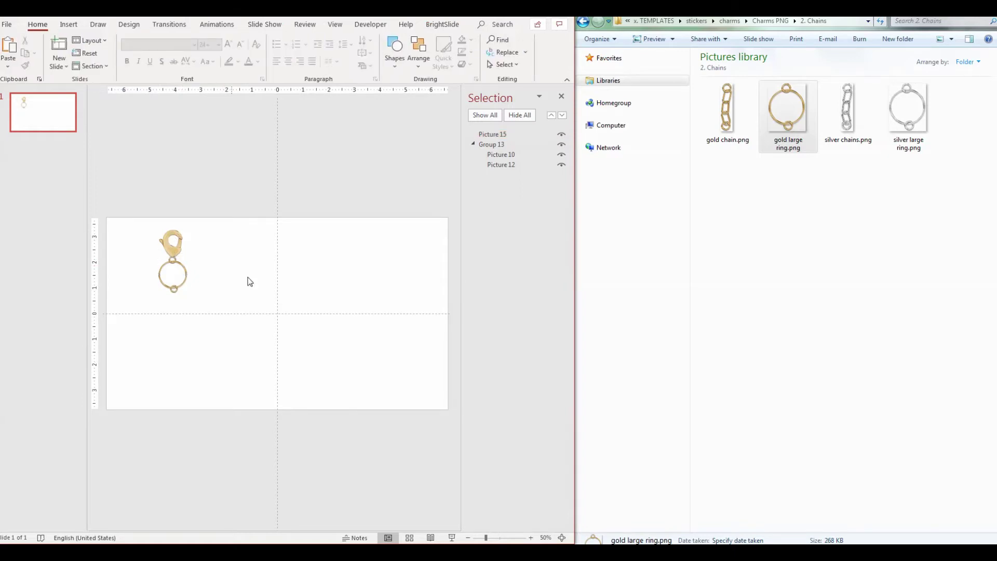
Insert the solid heart 1.png and the outlined rainbow 15.png from the 3. Colors, 1. Metal, Gold folder onto the slide.
left_click(765, 23)
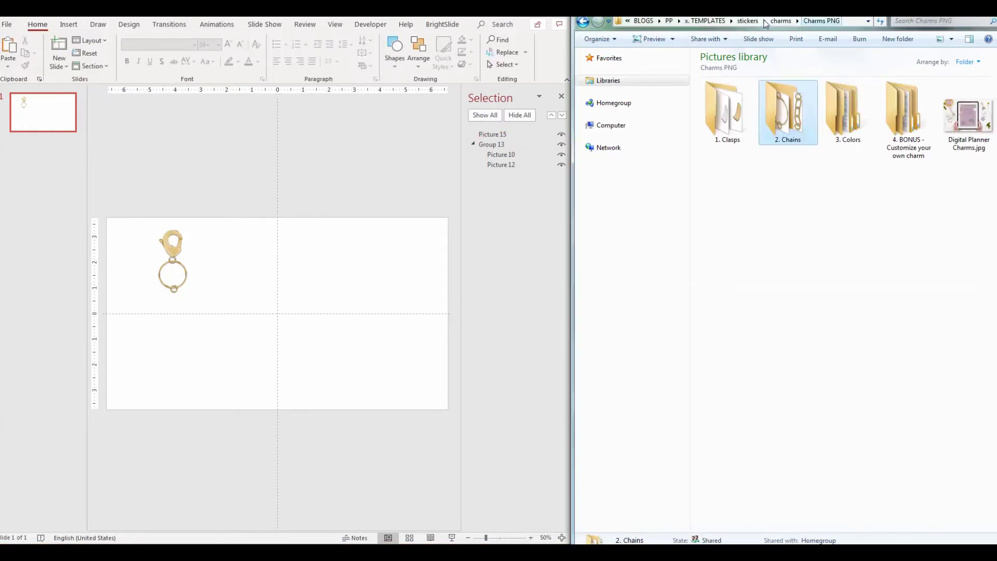
double_click(851, 124)
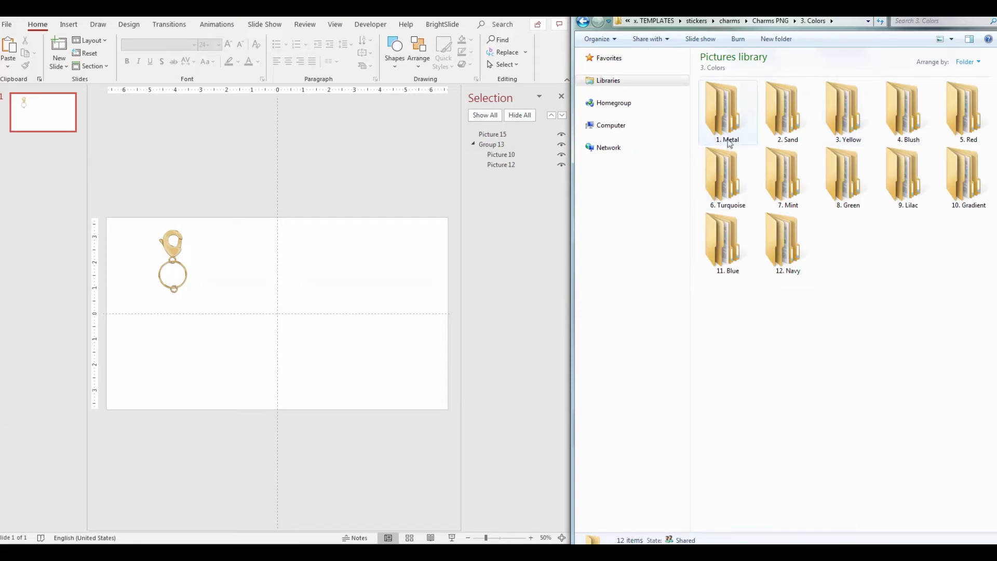
double_click(729, 135)
double_click(733, 140)
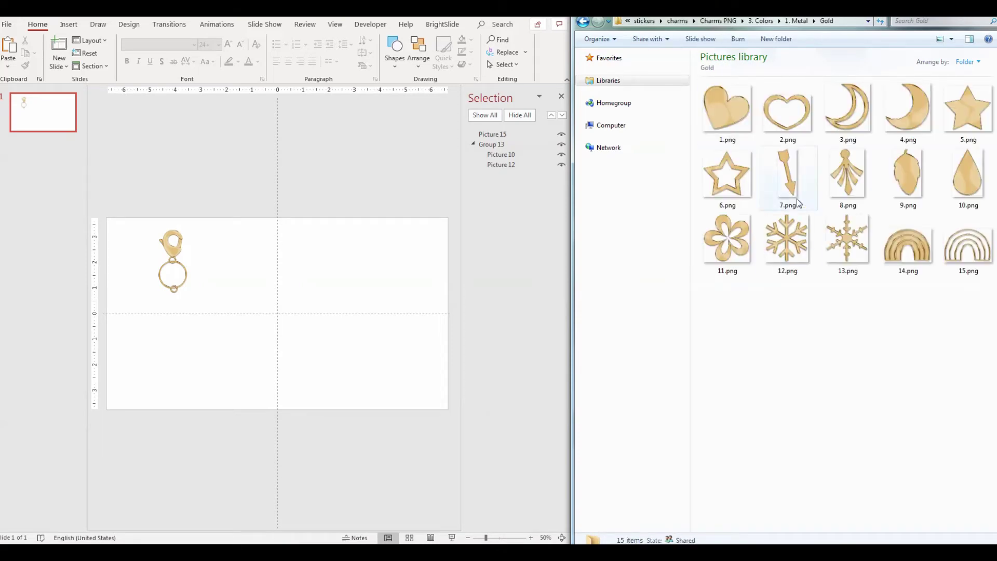
left_click(720, 123)
left_click_drag(721, 123, 325, 291)
left_click_drag(965, 249, 295, 286)
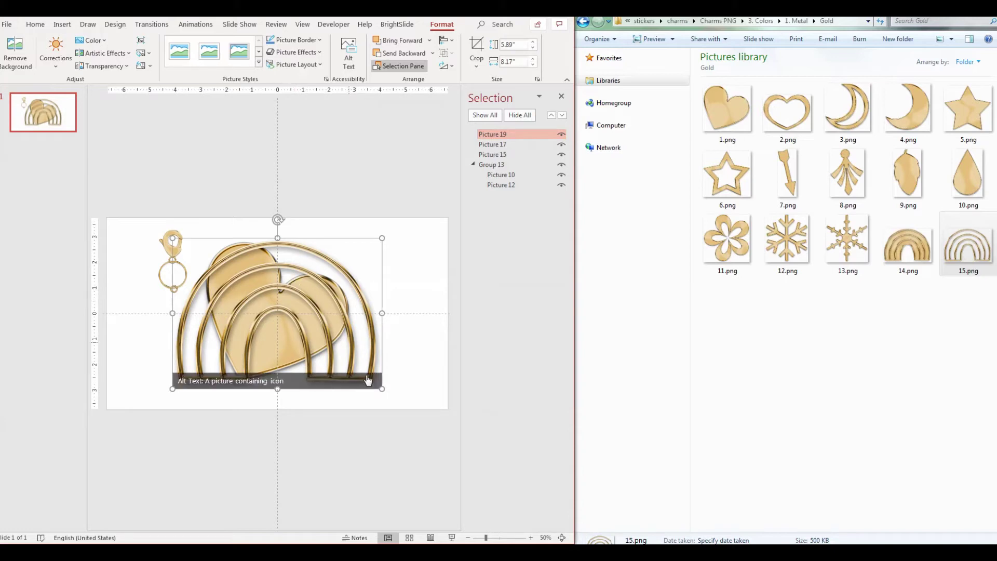
Shrink the gold heart and rainbow together, the rainbow to about 1.41" by 1.96", placing the rainbow below the ring with the heart beside it.
left_click_drag(444, 447, 186, 207)
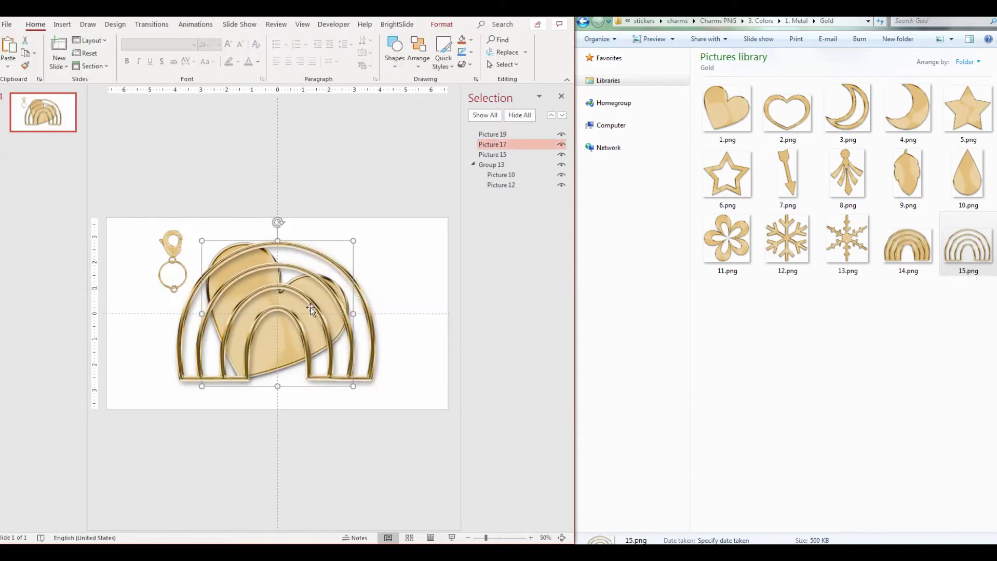
left_click(379, 349, "shift")
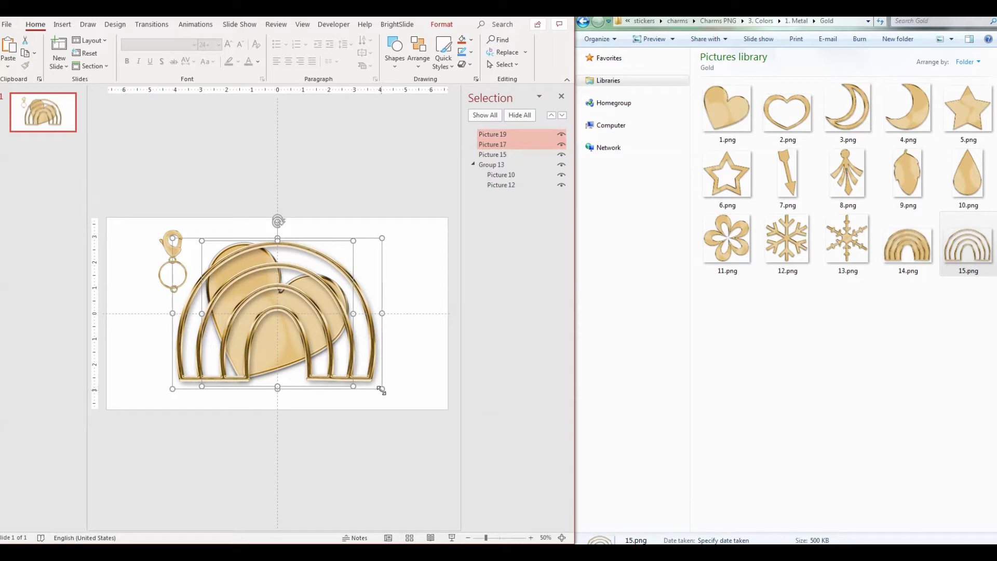
left_click_drag(384, 391, 192, 318)
left_click(235, 327)
left_click(204, 315)
left_click_drag(236, 314, 175, 306)
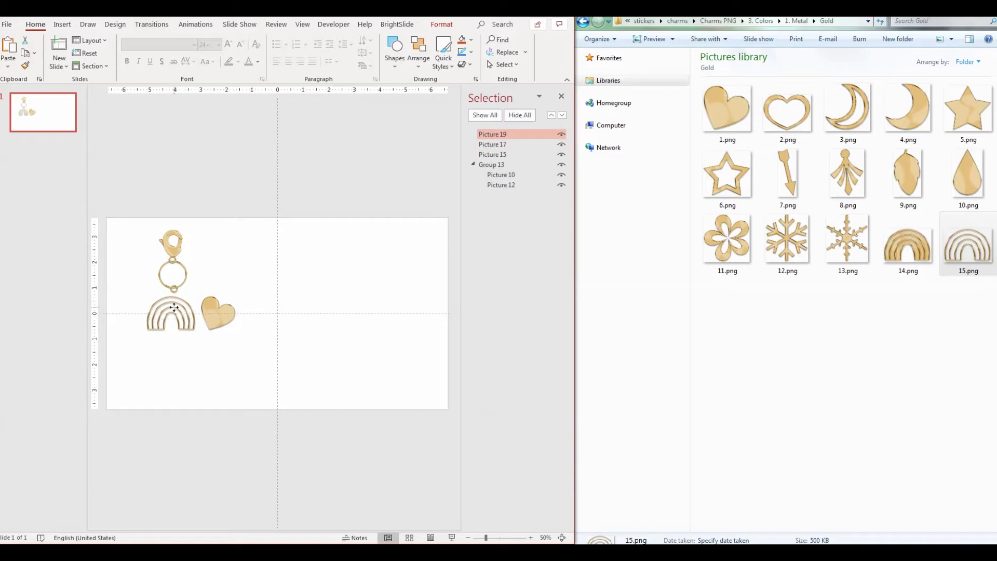
left_click(218, 318)
scroll(291, 345, "up", 3)
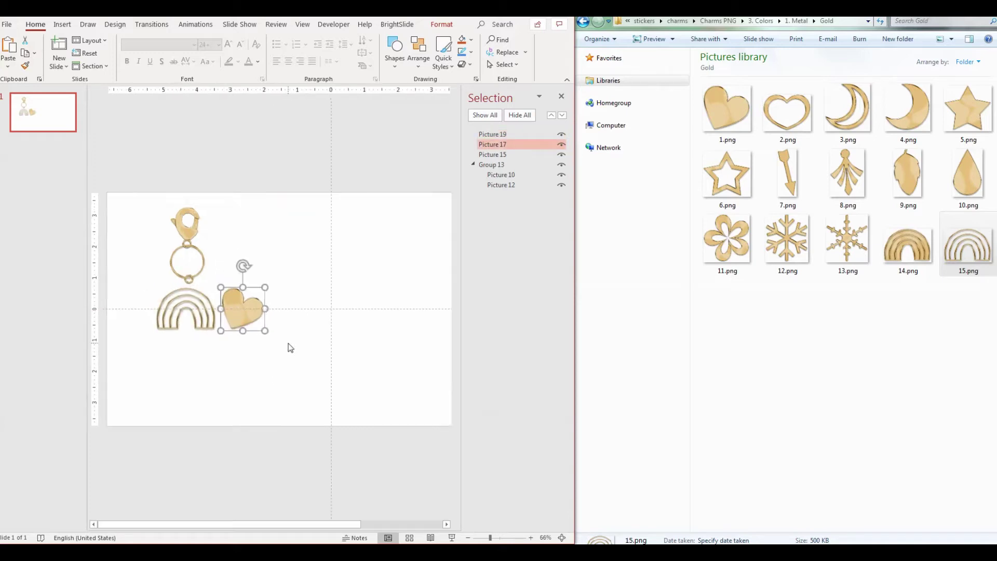
left_click(353, 381)
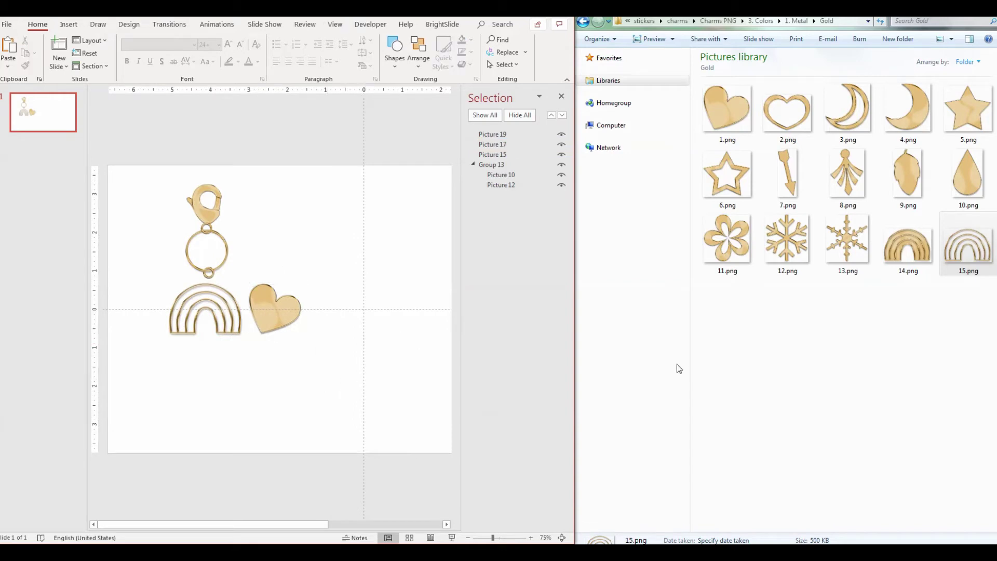
Insert the gem arches 15-1.png, 15-2.png and 15-3.png from the Gem folder in 4. BONUS - Customize your own charm.
left_click(759, 22)
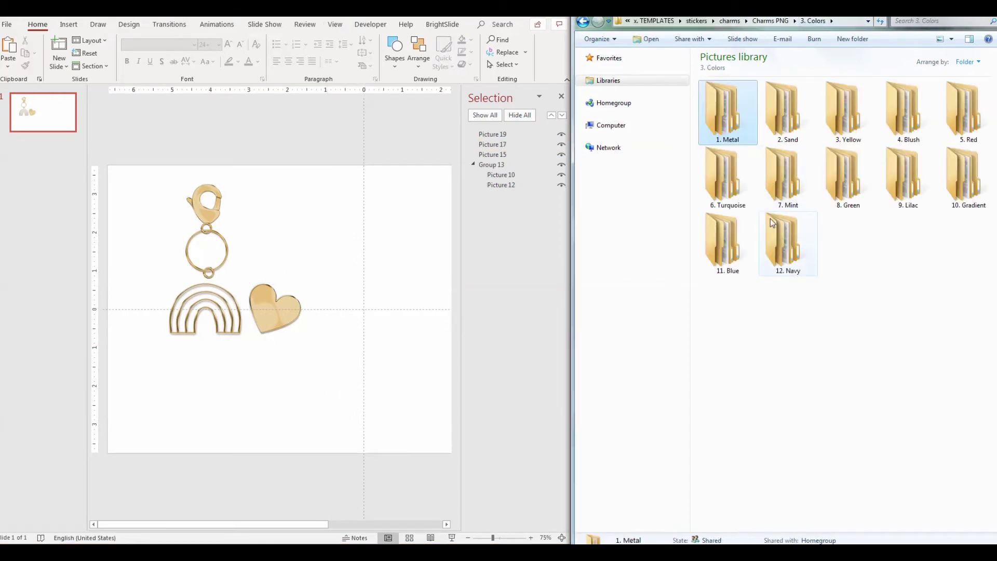
left_click(768, 24)
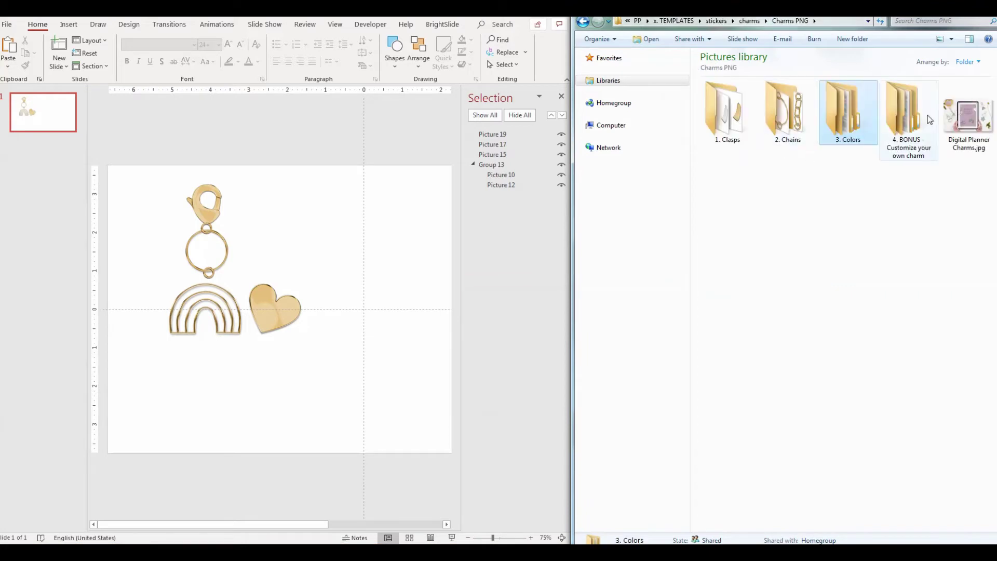
double_click(864, 118)
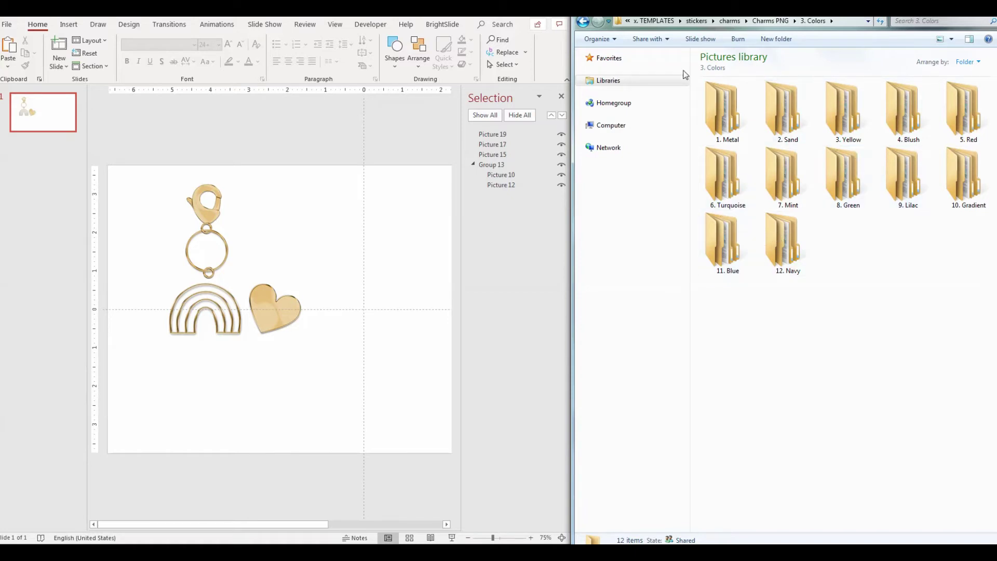
left_click(584, 21)
double_click(896, 114)
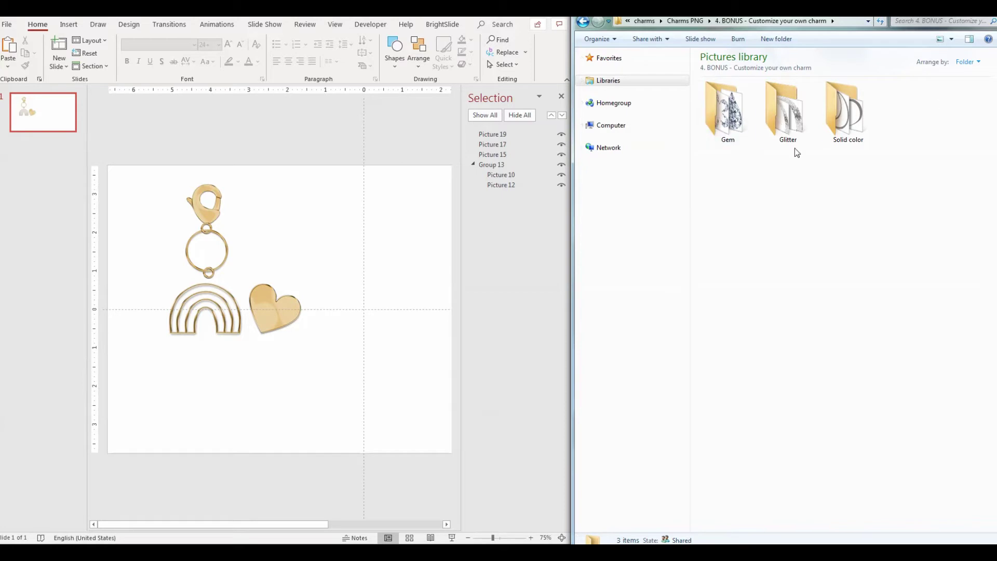
double_click(752, 118)
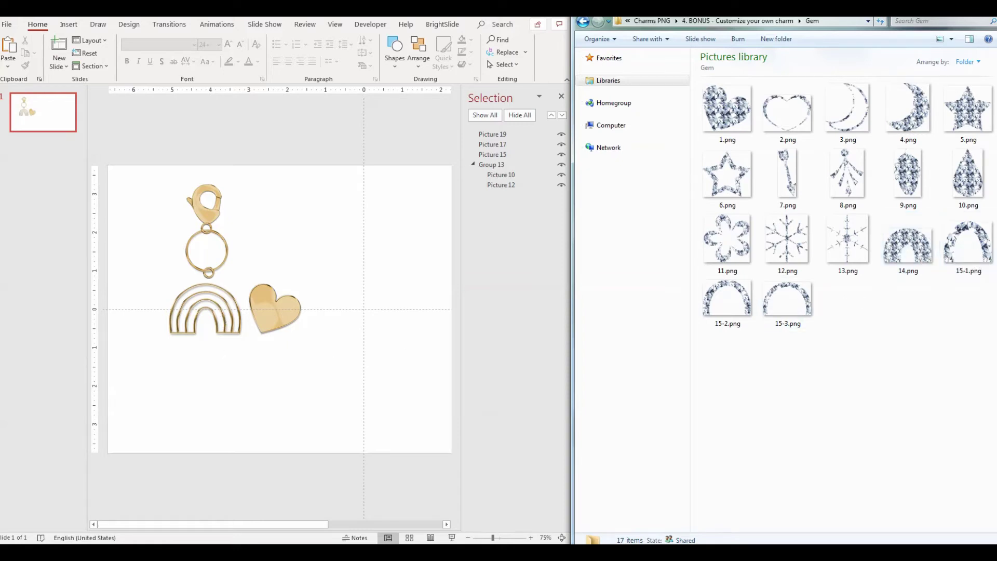
left_click(963, 249)
left_click(783, 309)
left_click(725, 308)
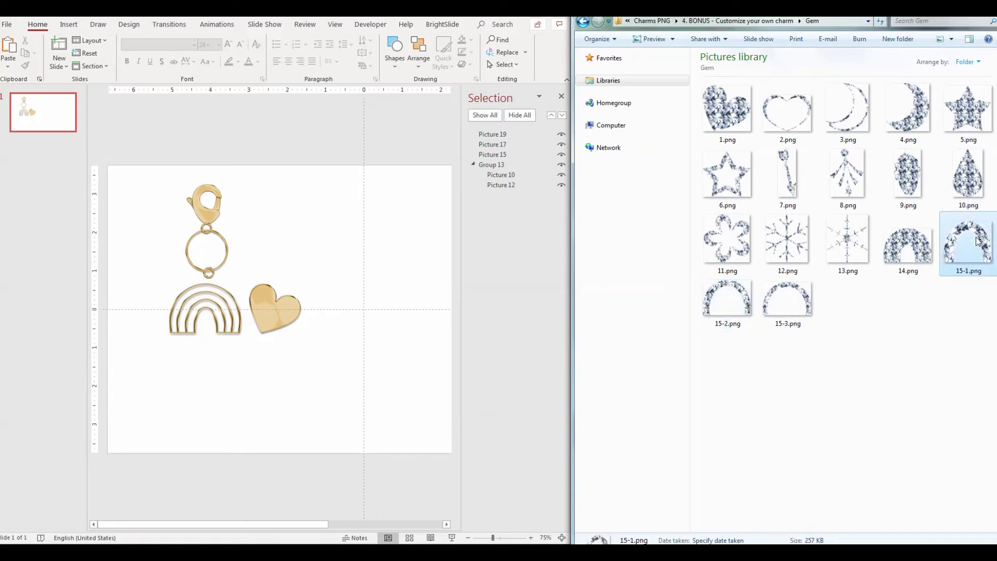
left_click(975, 240)
left_click(791, 319, "shift")
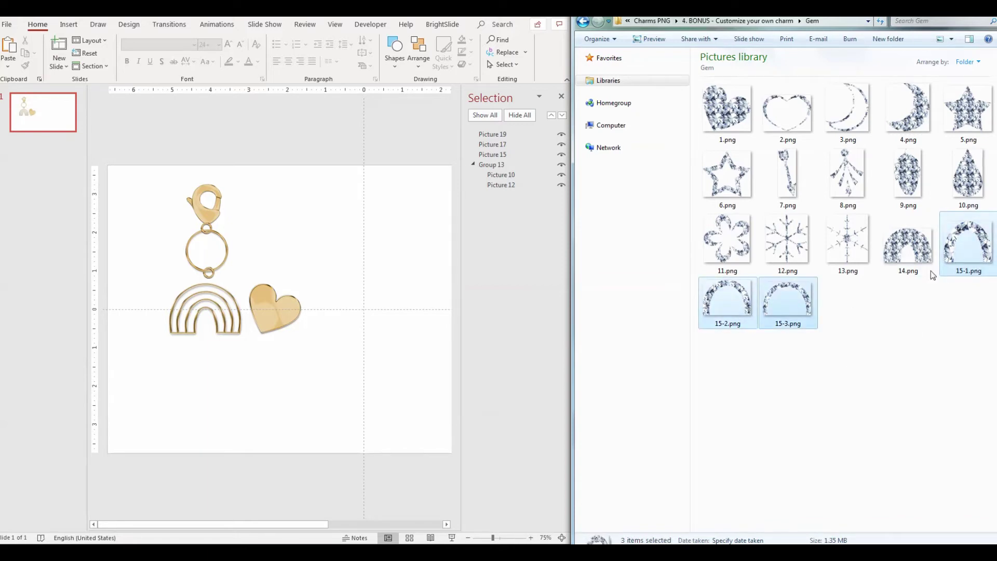
left_click_drag(971, 243, 327, 289)
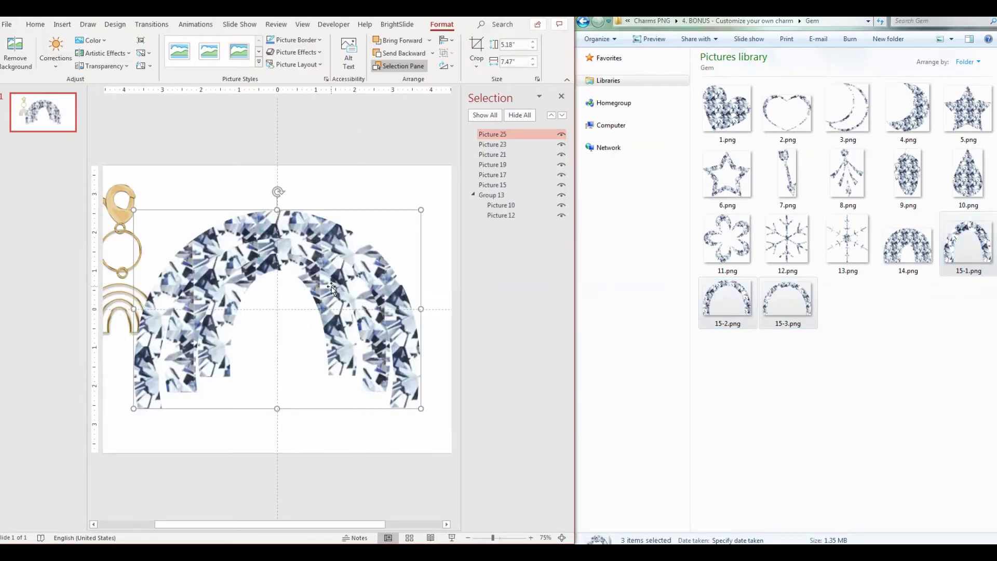
Align the three gem arches along their bottom edges and group them.
left_click(506, 156, "ctrl")
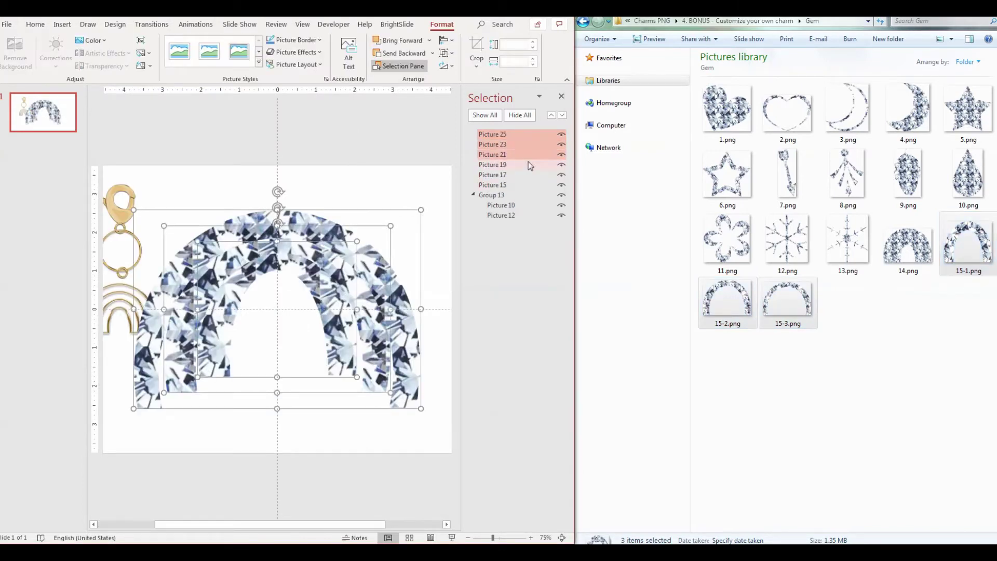
left_click(447, 41)
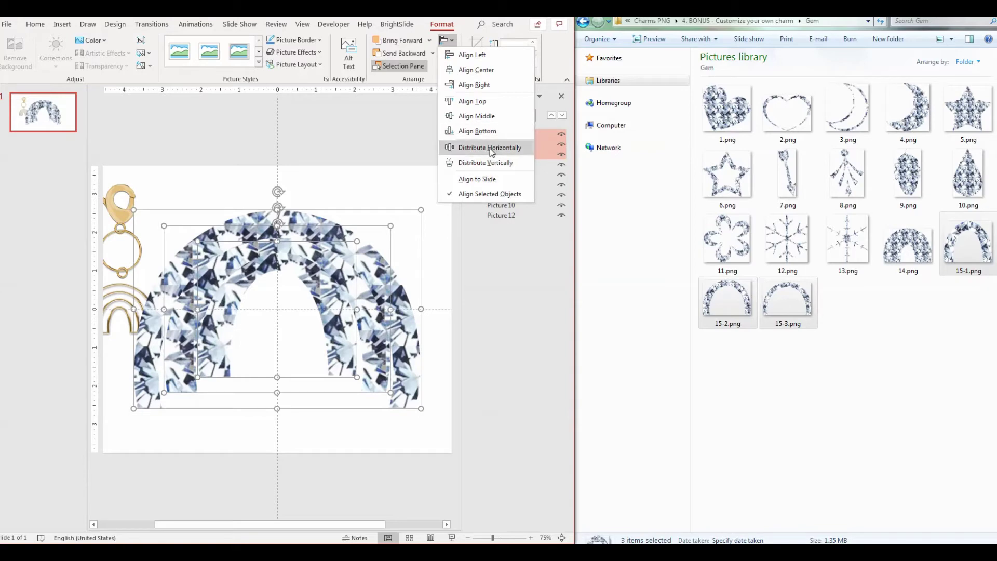
left_click(489, 131)
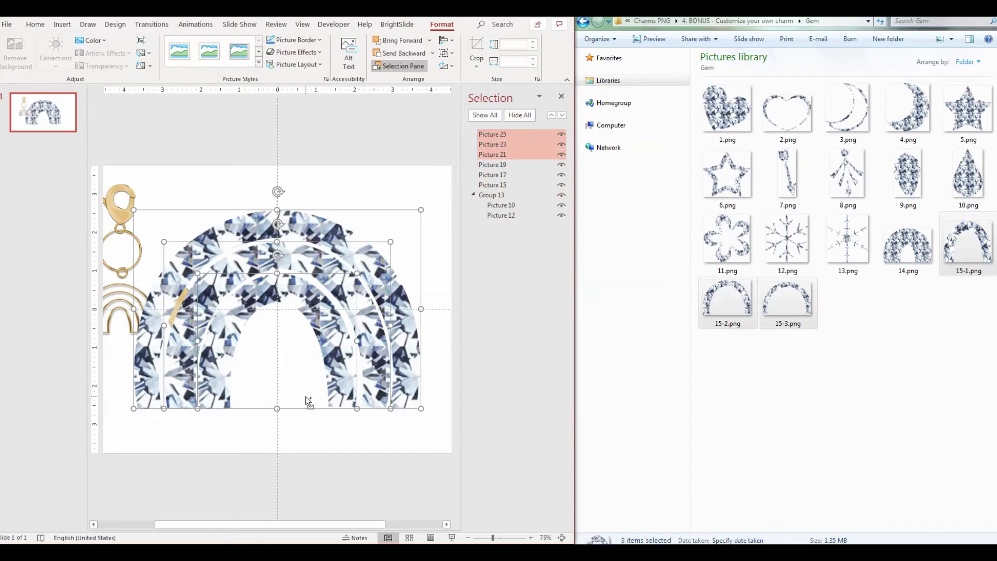
key("ctrl+g")
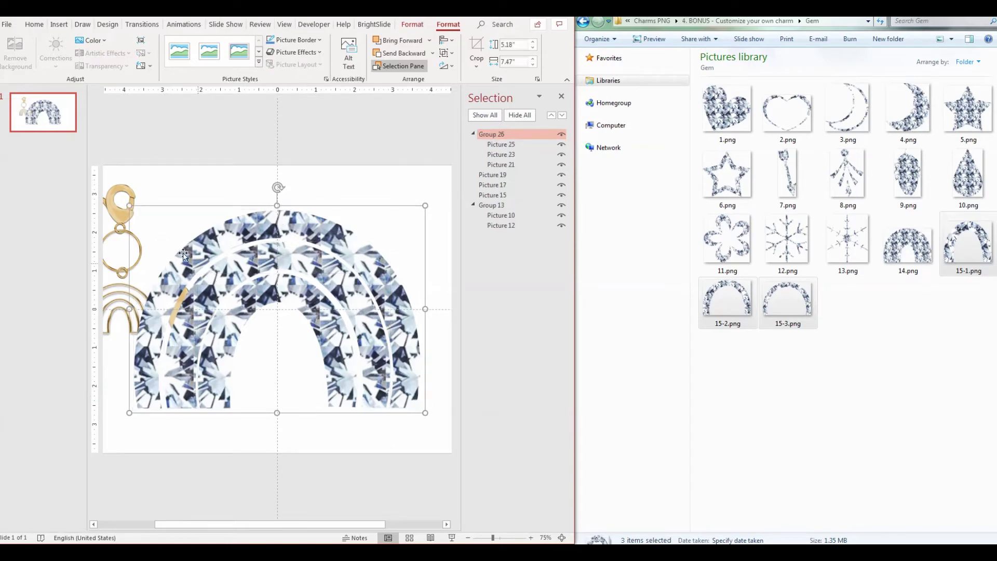
Shrink the gem arch group to about 1.12" by 1.61" and place it below the gold rainbow and heart.
mouse_move(285, 289)
left_mouse_down()
mouse_move(261, 308)
mouse_move(273, 289)
left_mouse_up()
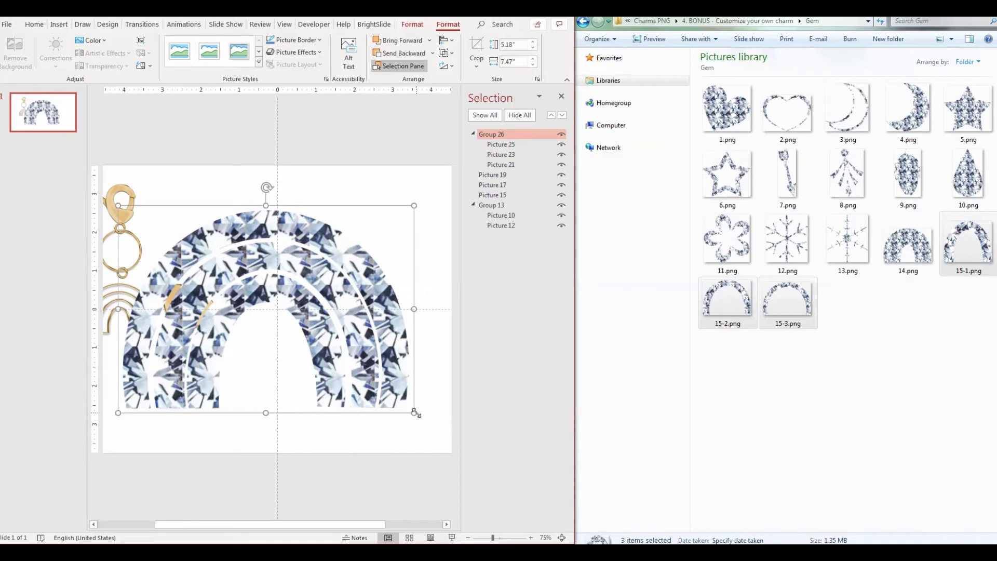
left_click_drag(414, 413, 189, 257)
left_click_drag(166, 219, 175, 366)
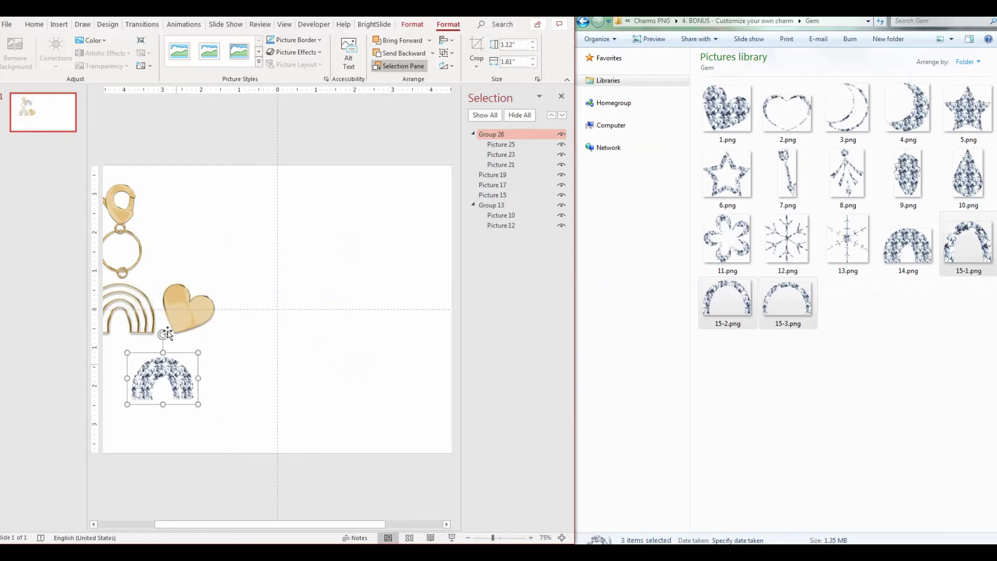
Move the gold rainbow outline over the gem arches and send the gem group one level behind it.
left_click_drag(137, 310, 185, 375)
scroll(259, 410, "up", 5)
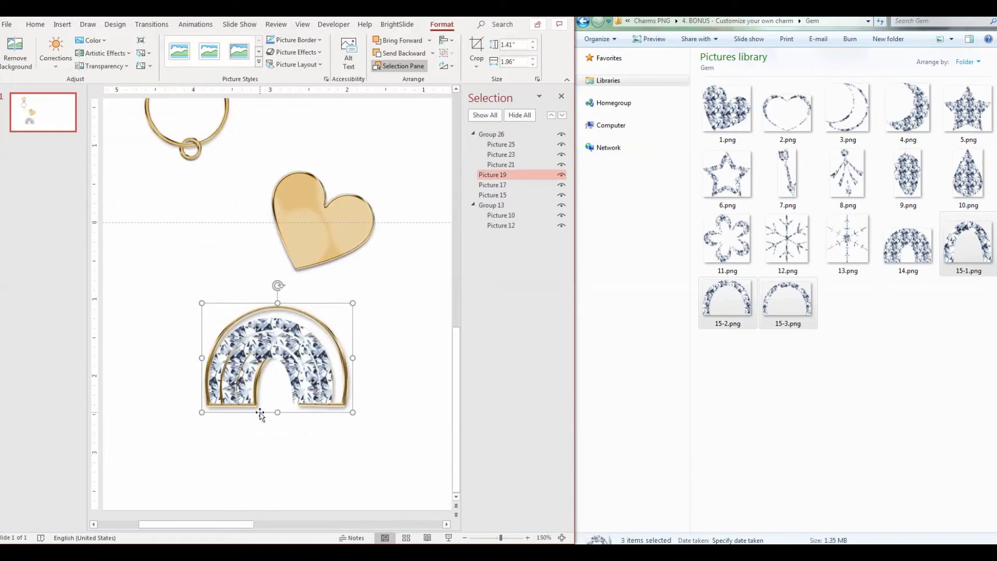
left_click_drag(295, 348, 294, 347)
left_click(562, 116)
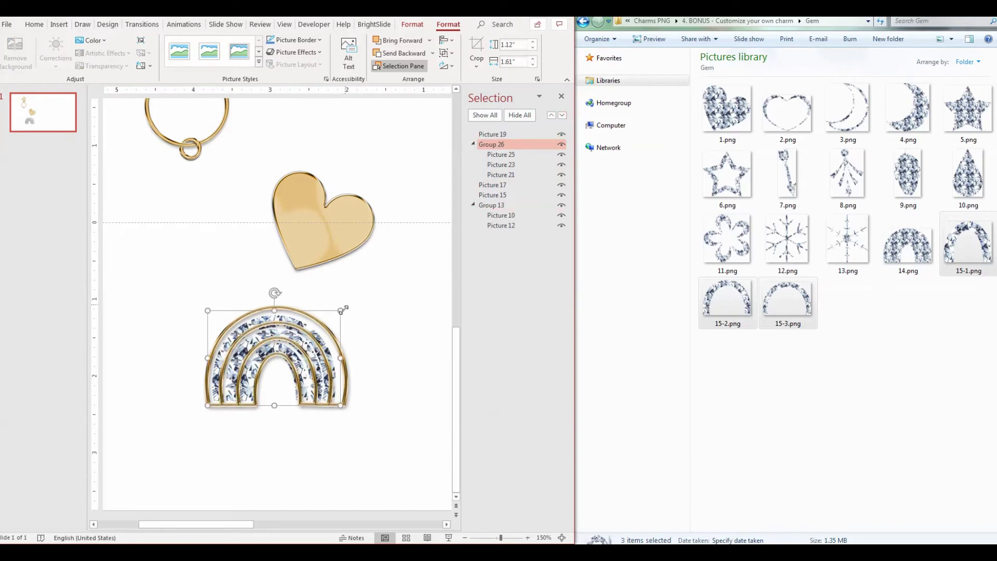
Enlarge the gem arch group to about 1.22" by 1.76" and nudge it to fit inside the gold rainbow outline.
left_click_drag(341, 310, 345, 309)
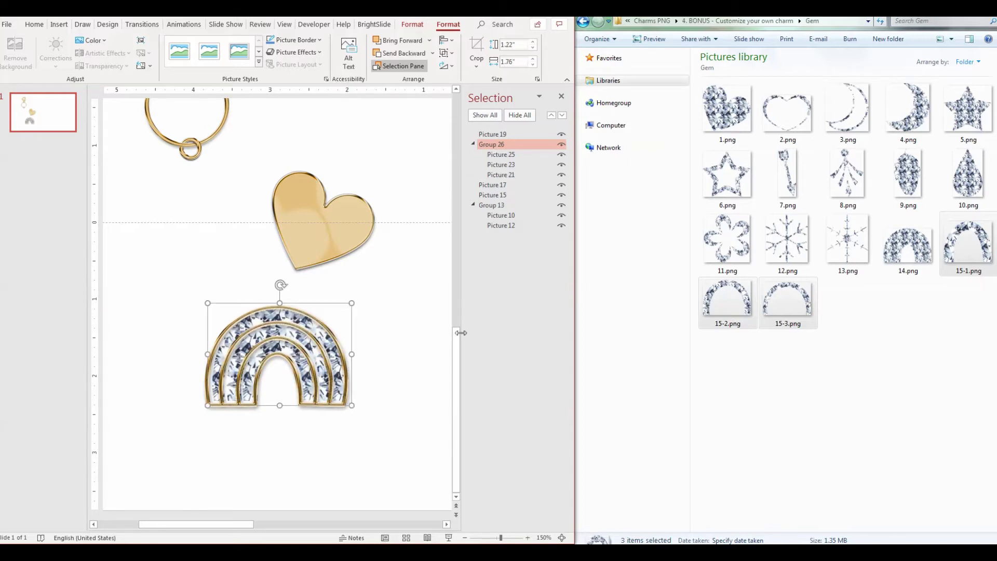
key("ctrl+Left")
key("ctrl+Left")
key("ctrl+Left")
key("ctrl+Down")
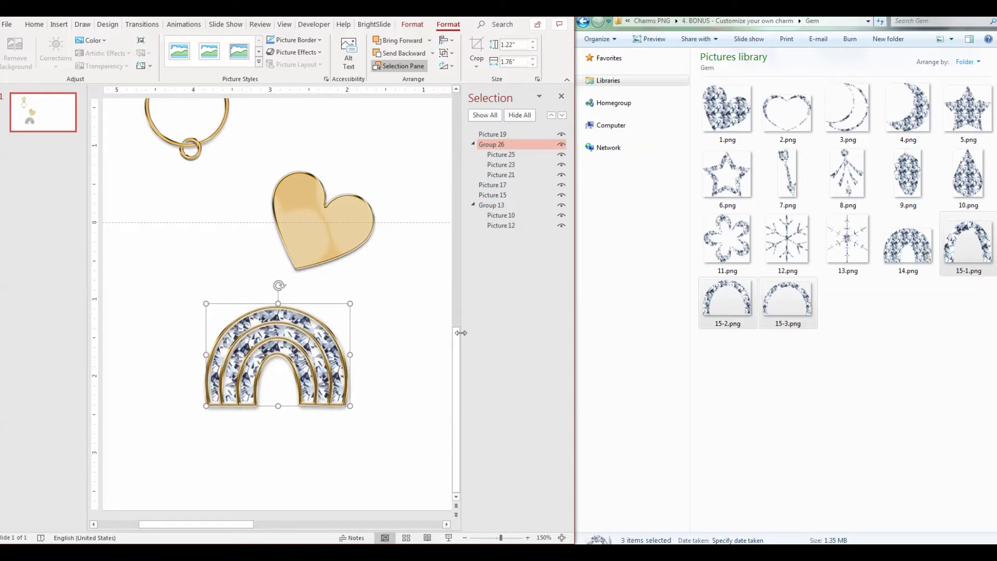
key("ctrl+Down")
key("ctrl+Right")
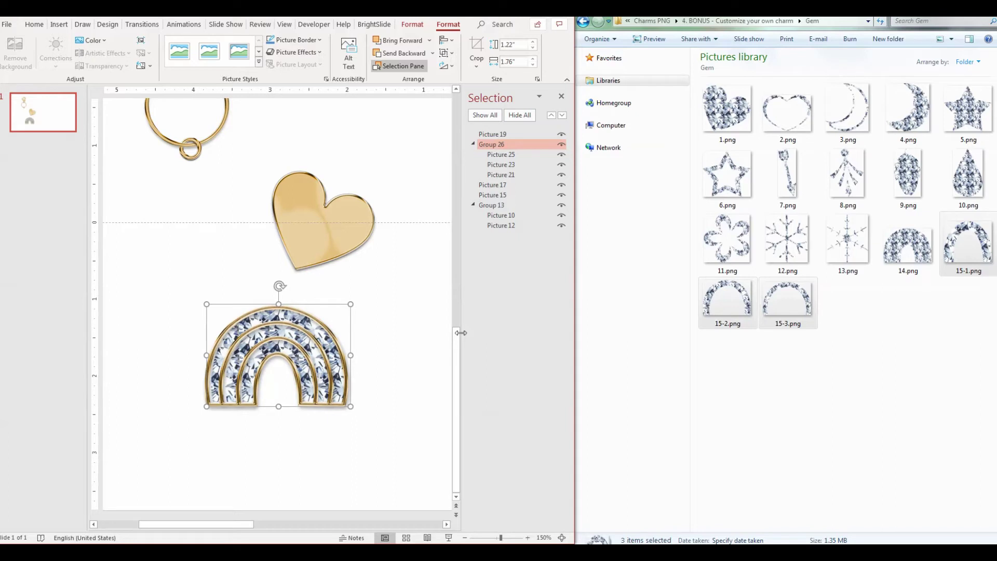
key("ctrl+Left")
key("ctrl+Left")
key("ctrl+Left")
key("ctrl+Left")
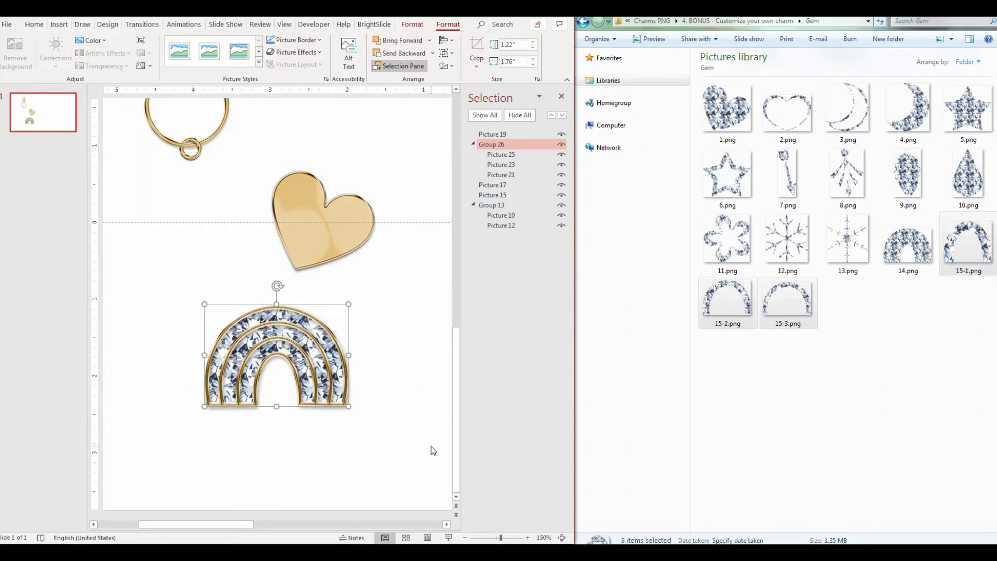
key("ctrl+Down")
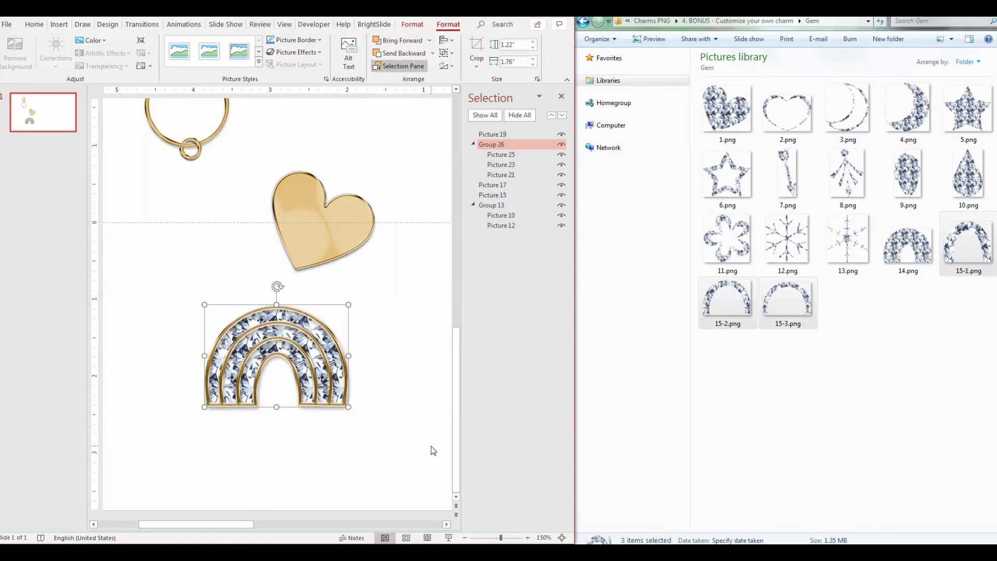
Move the gold rainbow and its gem filling together to sit beneath the chain ring.
left_click_drag(405, 450, 156, 308)
left_click_drag(329, 356, 240, 270)
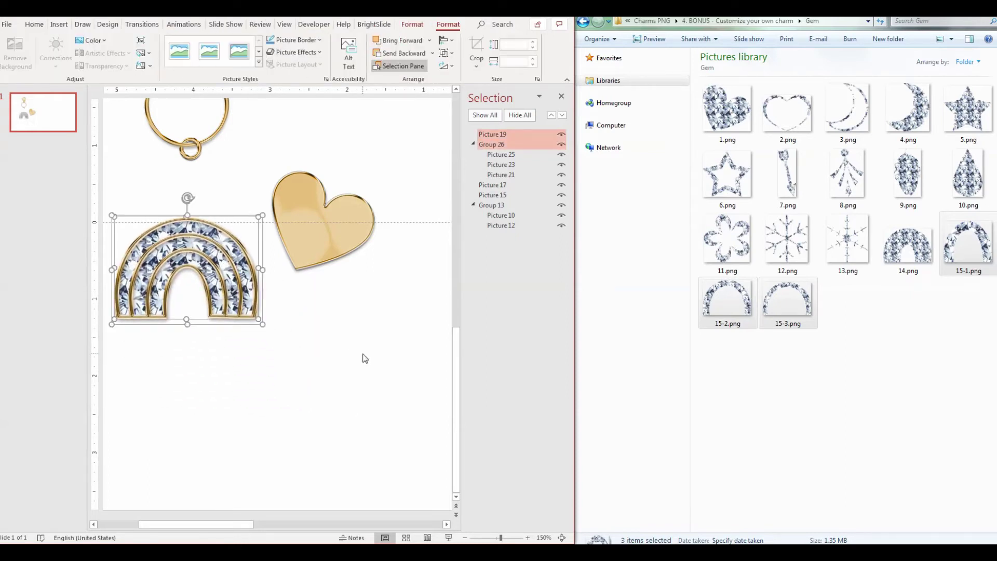
left_click(365, 358)
scroll(359, 319, "down", 5, "ctrl")
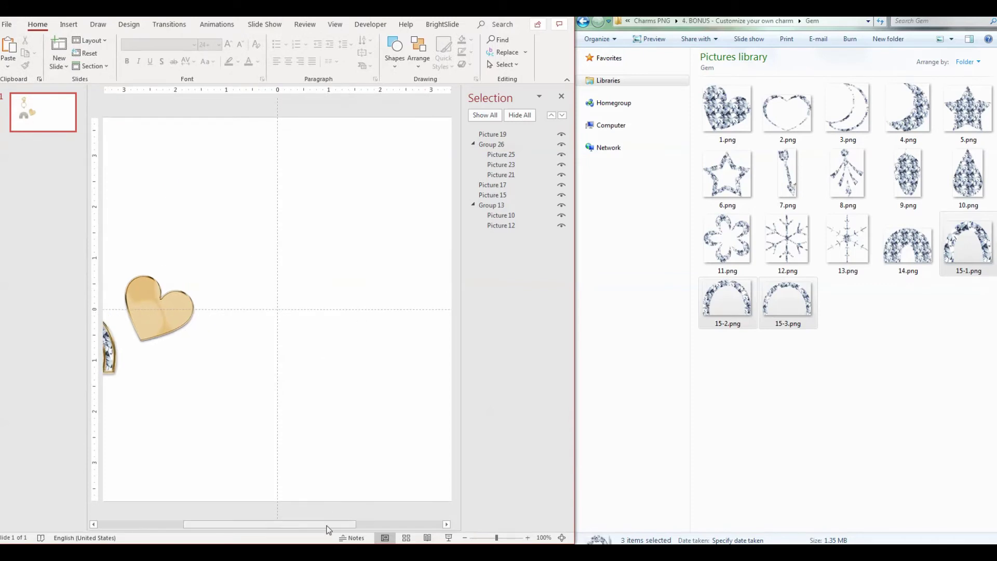
left_click_drag(327, 526, 247, 526)
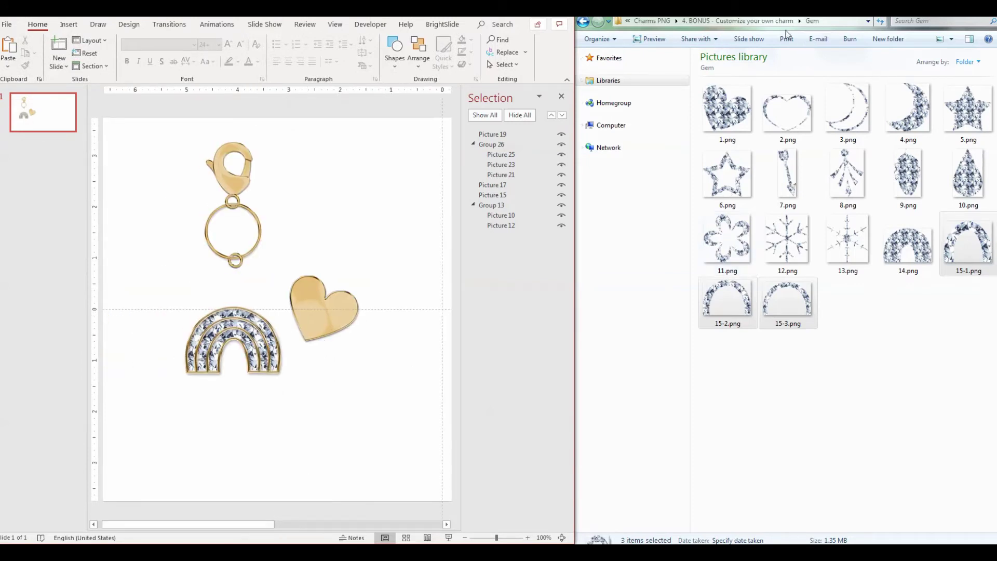
Insert the heart 1.png from the bonus Glitter folder and shrink it to about 1.13" by 1.19" over the gold heart.
left_click(764, 21)
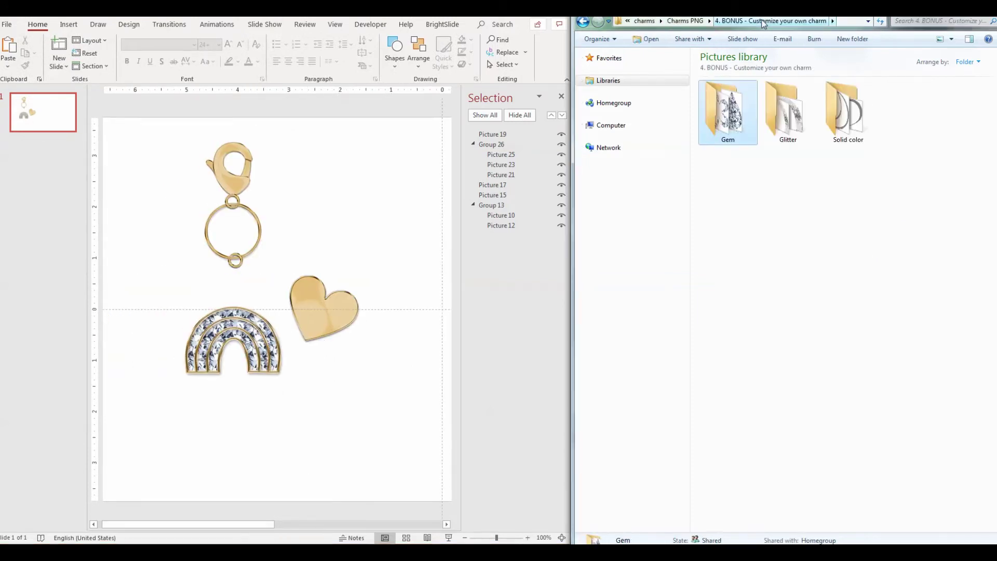
double_click(788, 112)
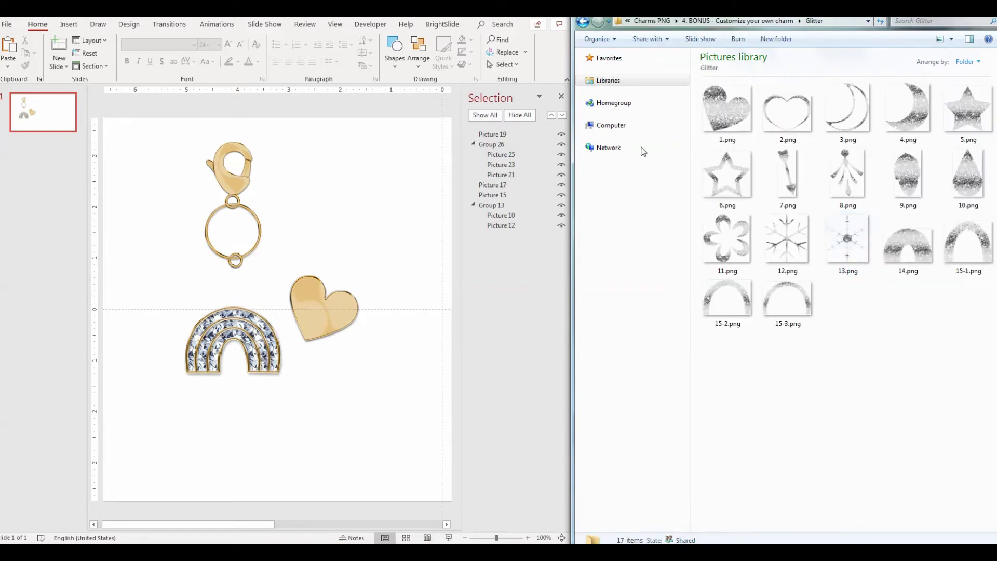
left_click_drag(712, 105, 352, 245)
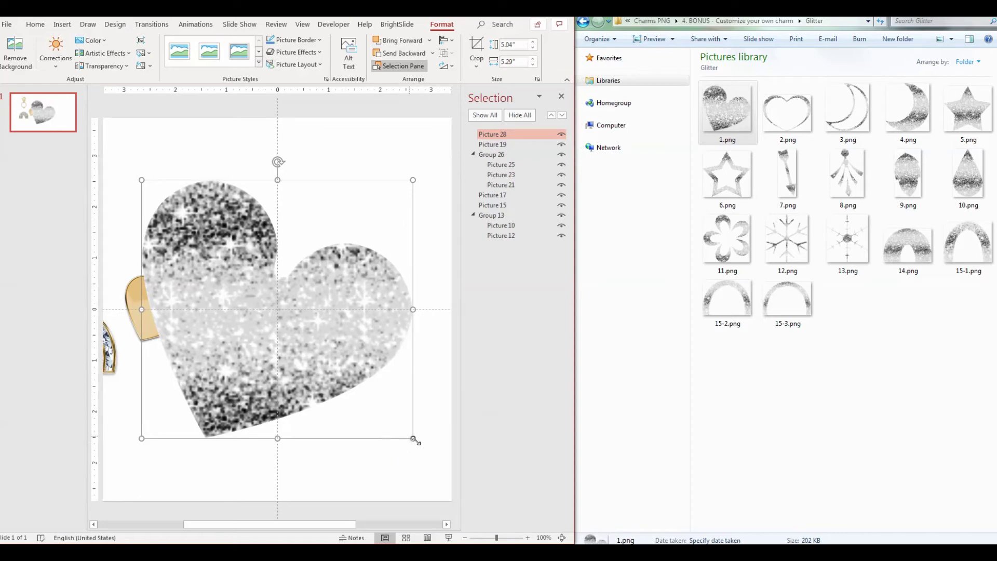
left_click_drag(412, 437, 166, 321)
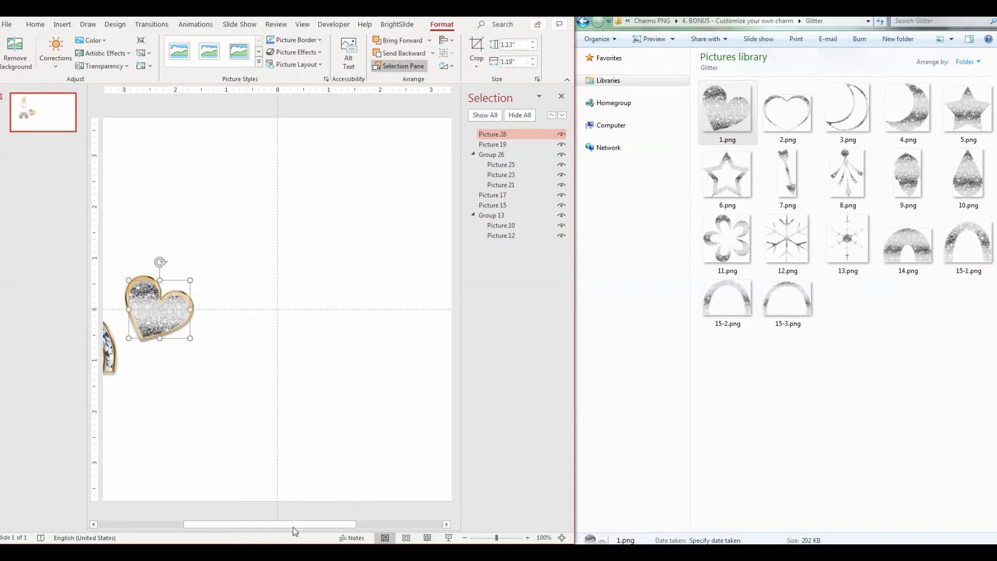
Enlarge the glitter heart to about 1.21" by 1.27" so it fills the inside of the gold heart's rim.
left_click_drag(293, 527, 259, 525)
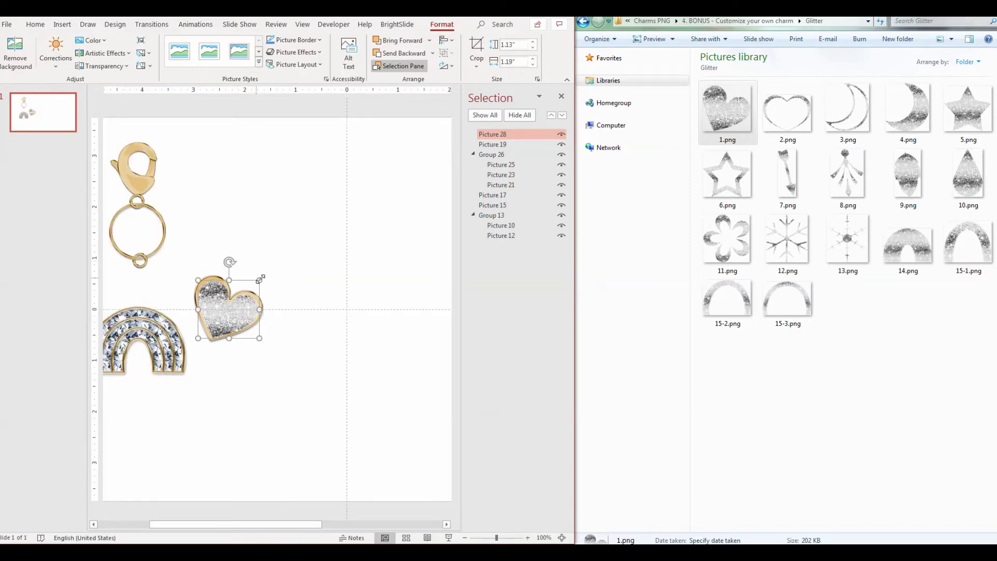
left_click_drag(258, 279, 260, 281)
left_click_drag(195, 275, 196, 277)
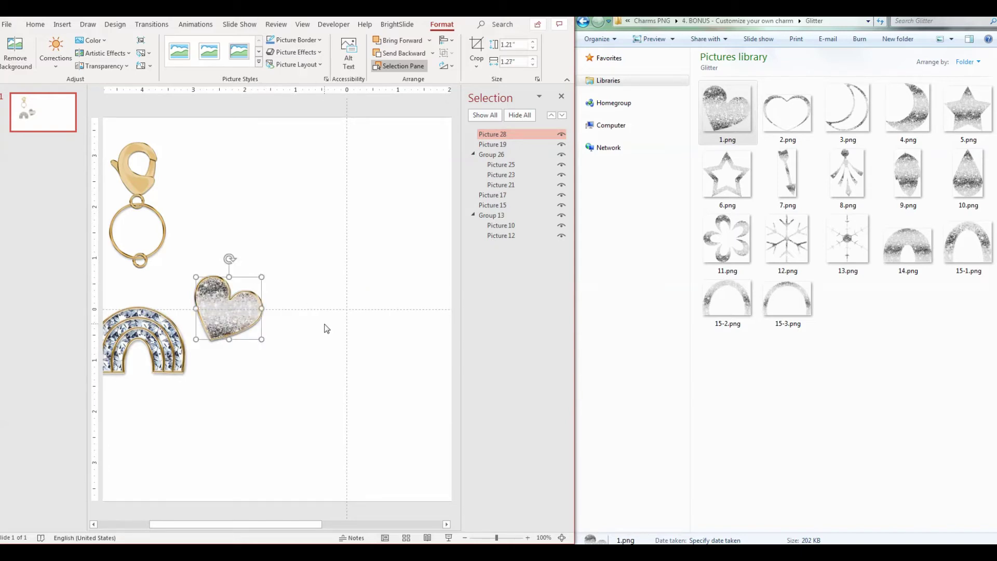
left_click(326, 328)
Recolor the glitter heart with the light blue accent variation.
scroll(330, 343, "down", 2, "ctrl")
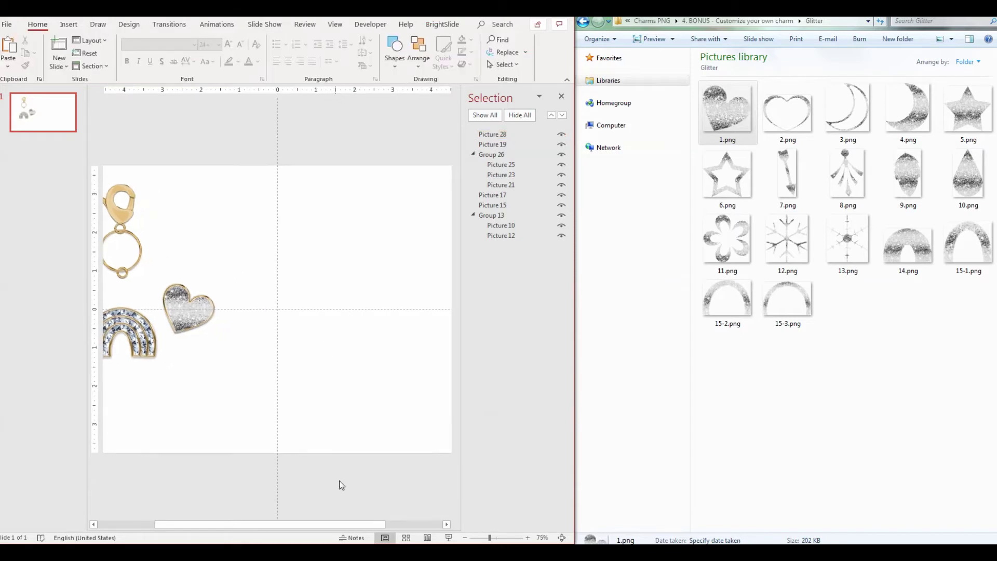
left_click_drag(327, 526, 237, 525)
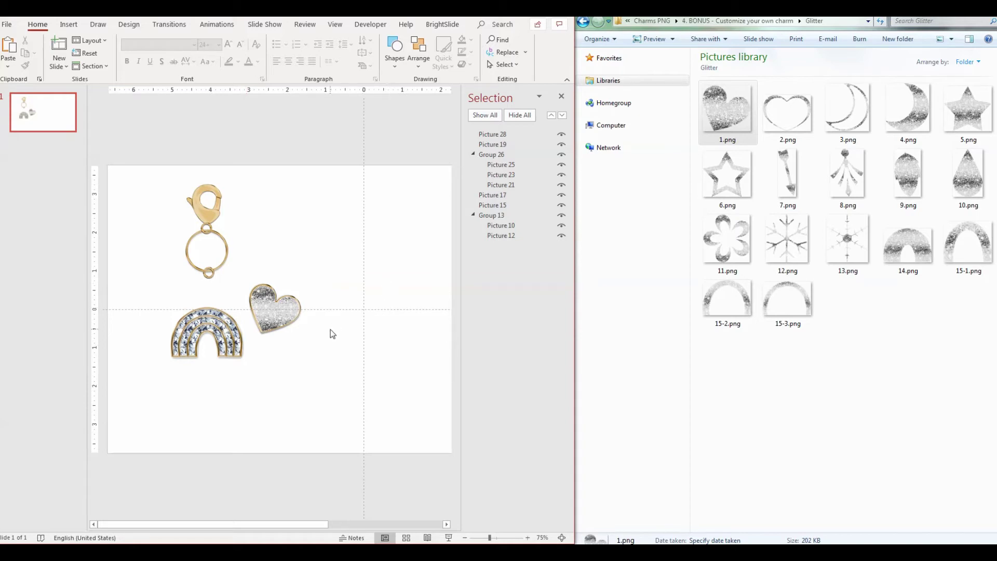
left_click(285, 311)
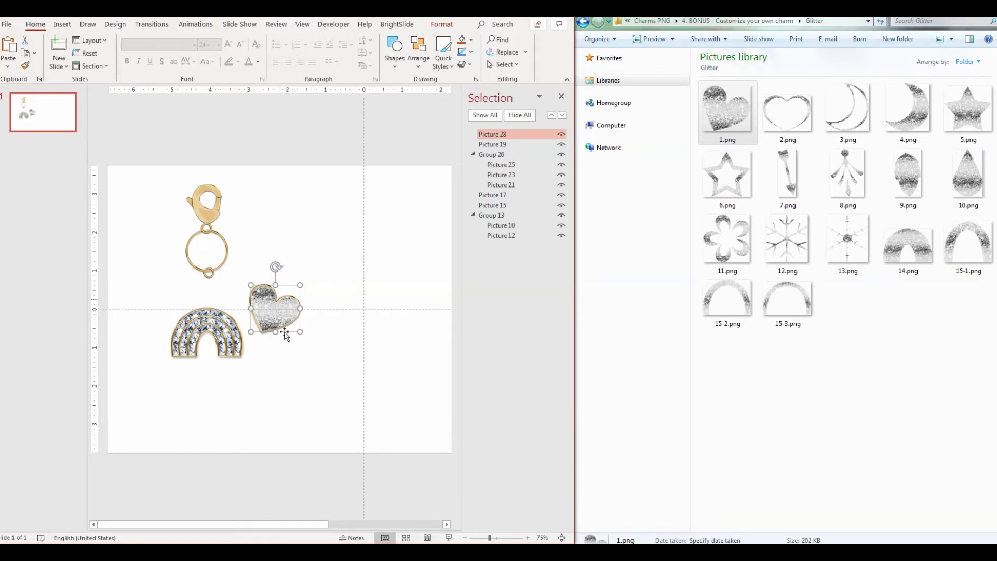
left_click(442, 25)
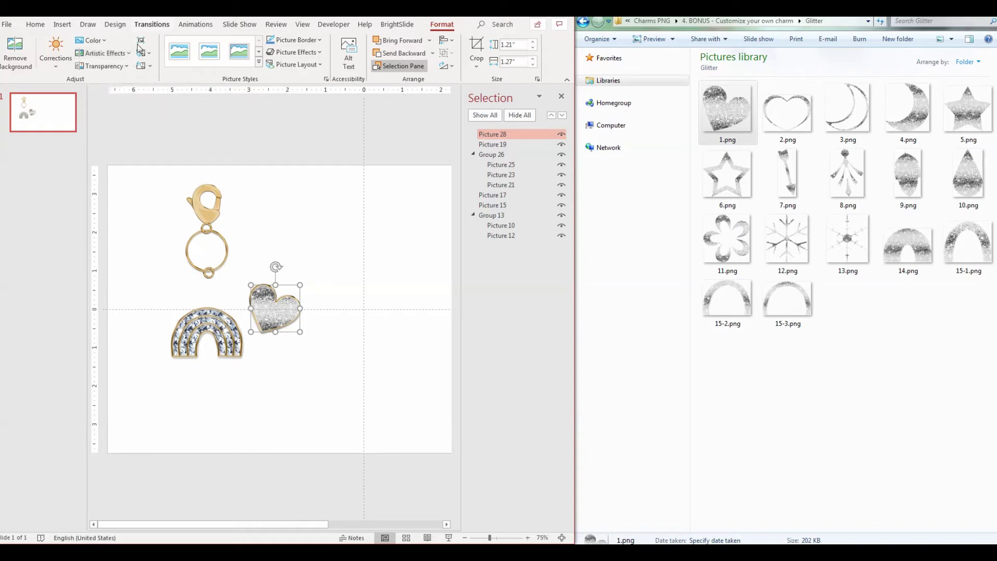
left_click(106, 43)
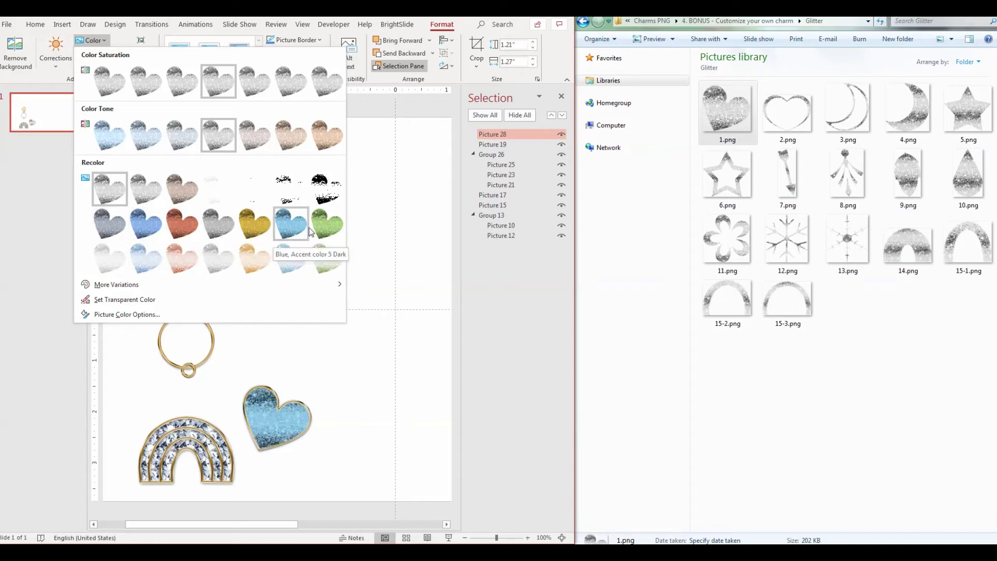
mouse_move(97, 287)
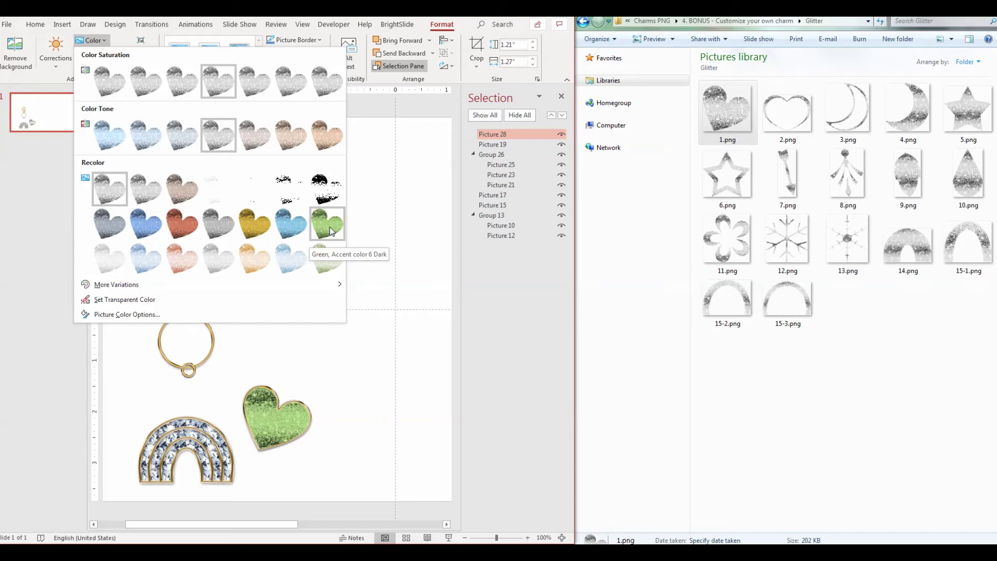
left_click(291, 264)
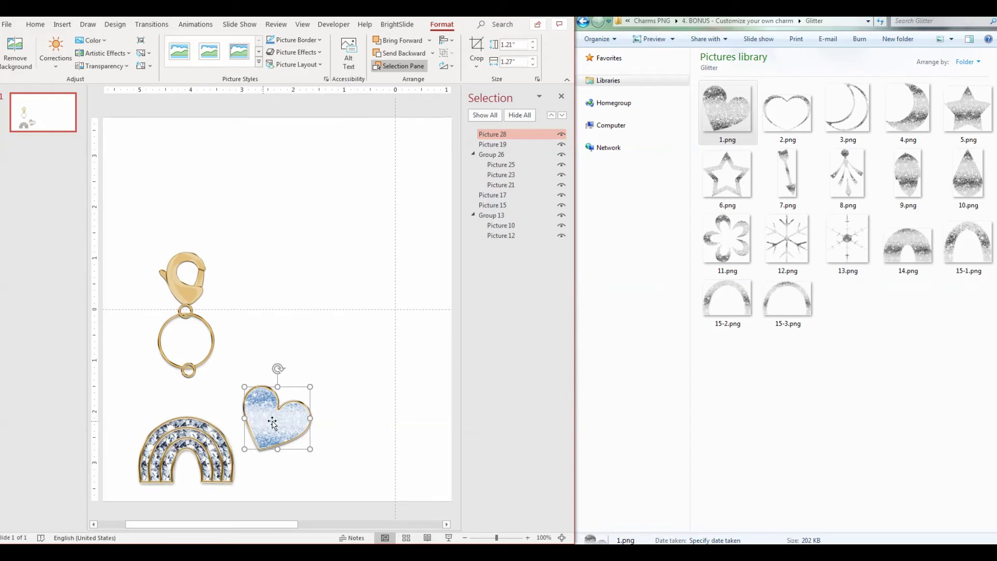
left_click(91, 40)
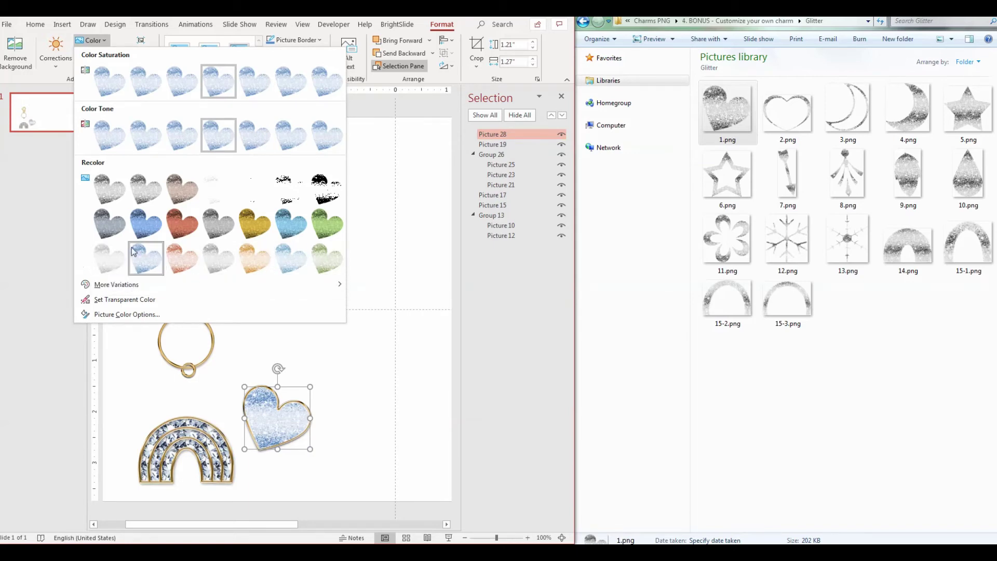
left_click(422, 197)
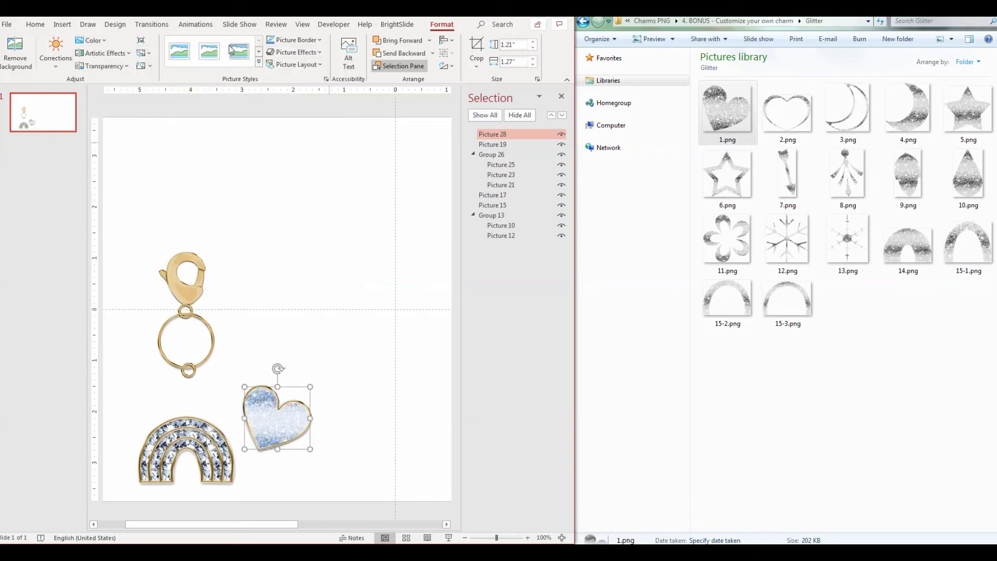
Switch the theme colors in the slide master to a custom palette with pink, teal, green, gold, red and purple accents.
left_click(302, 27)
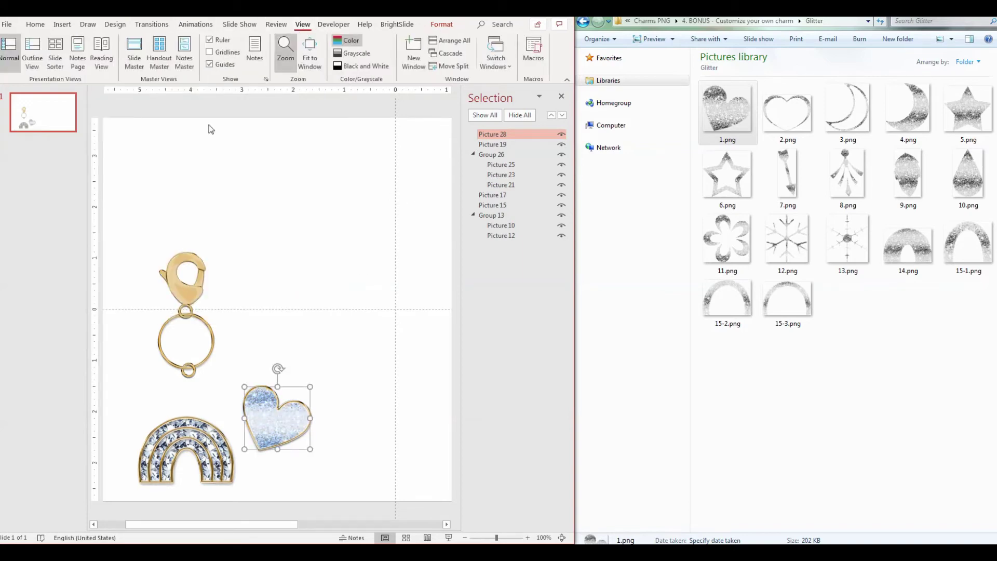
left_click(134, 61)
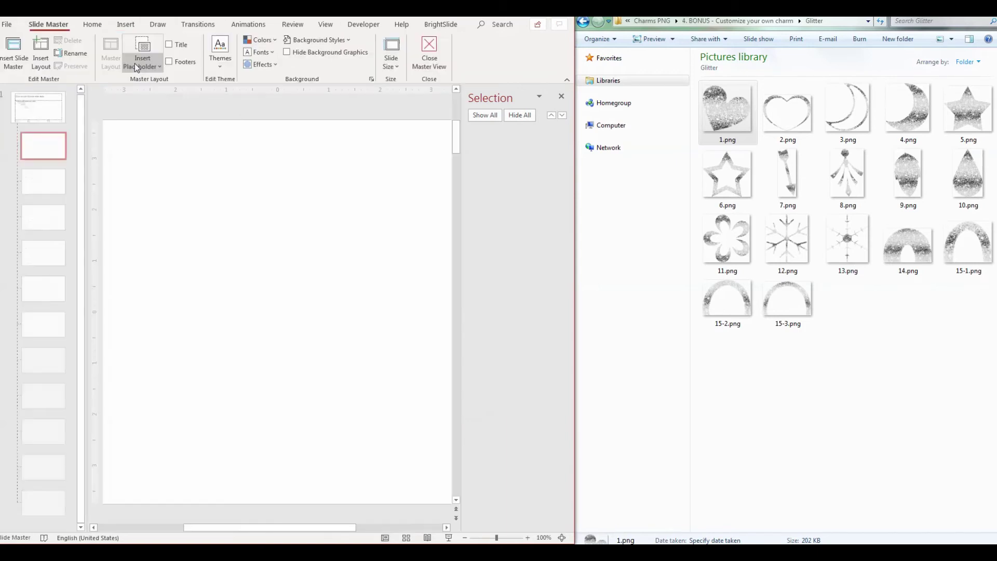
left_click(274, 42)
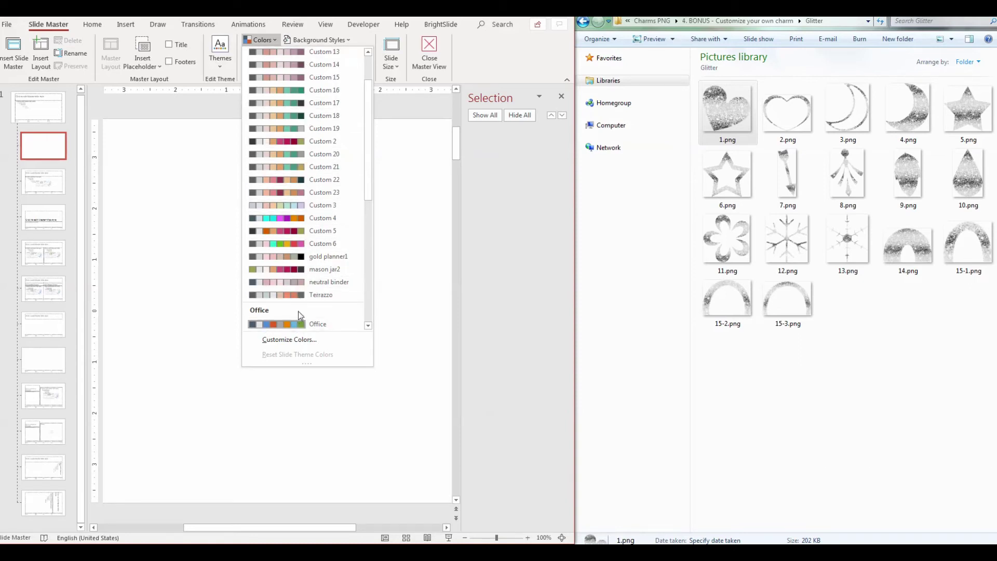
scroll(285, 270, "down", 7)
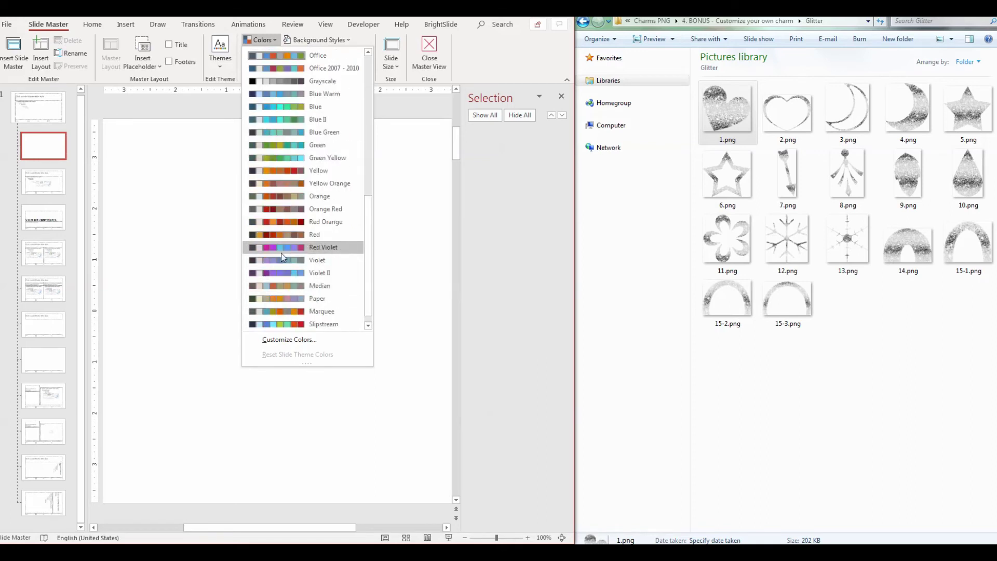
scroll(291, 133, "down", 1)
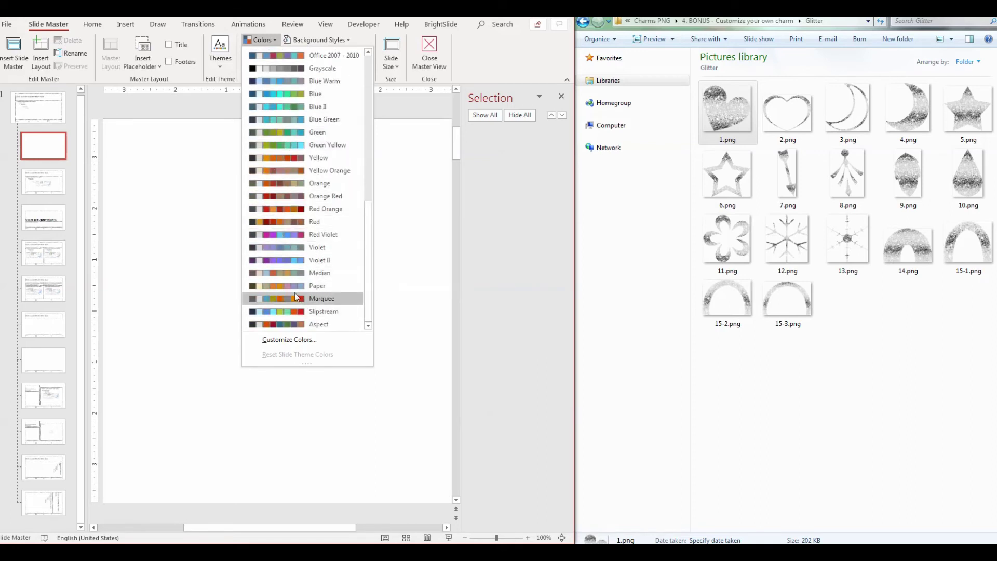
scroll(296, 276, "up", 5)
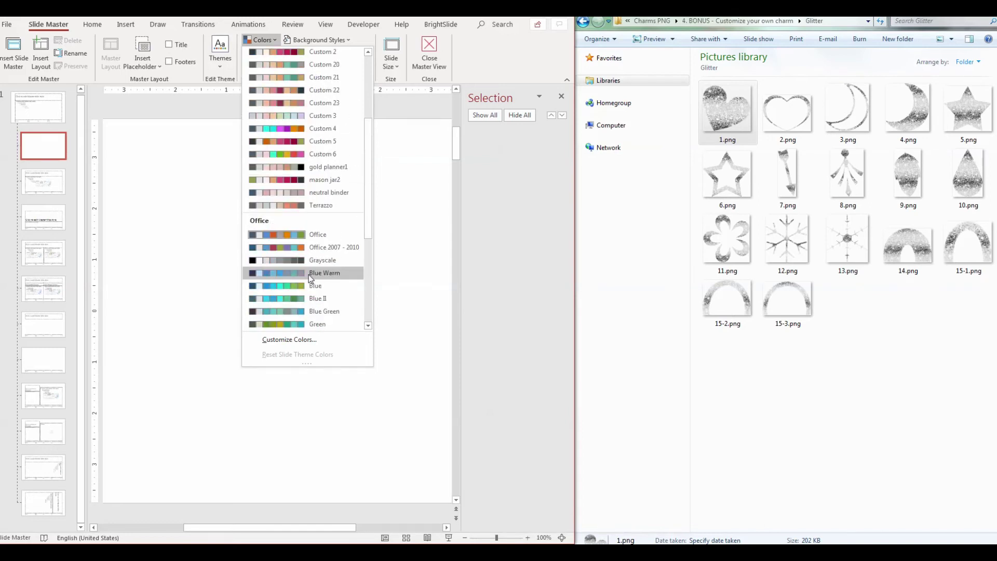
scroll(310, 278, "up", 2)
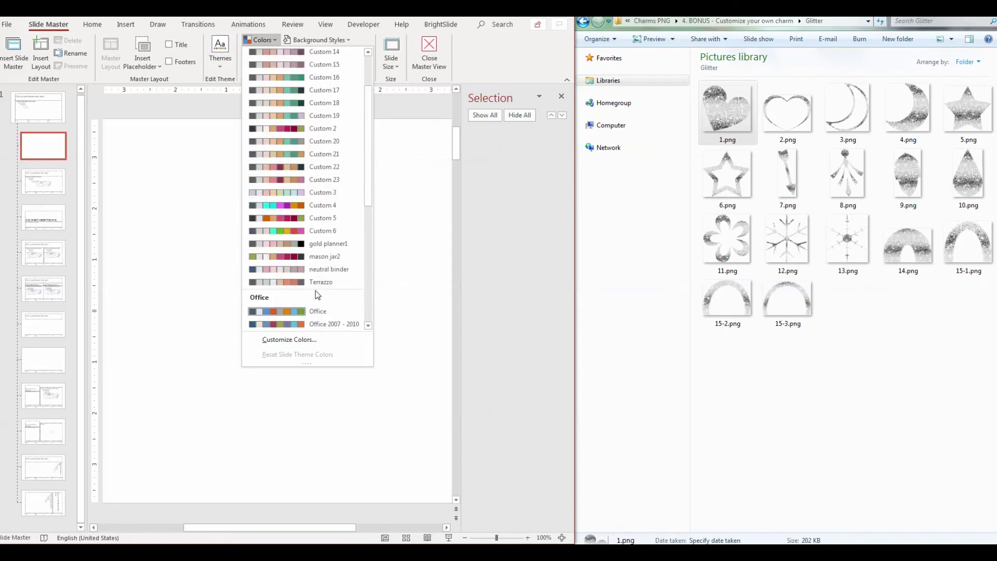
left_click(349, 310)
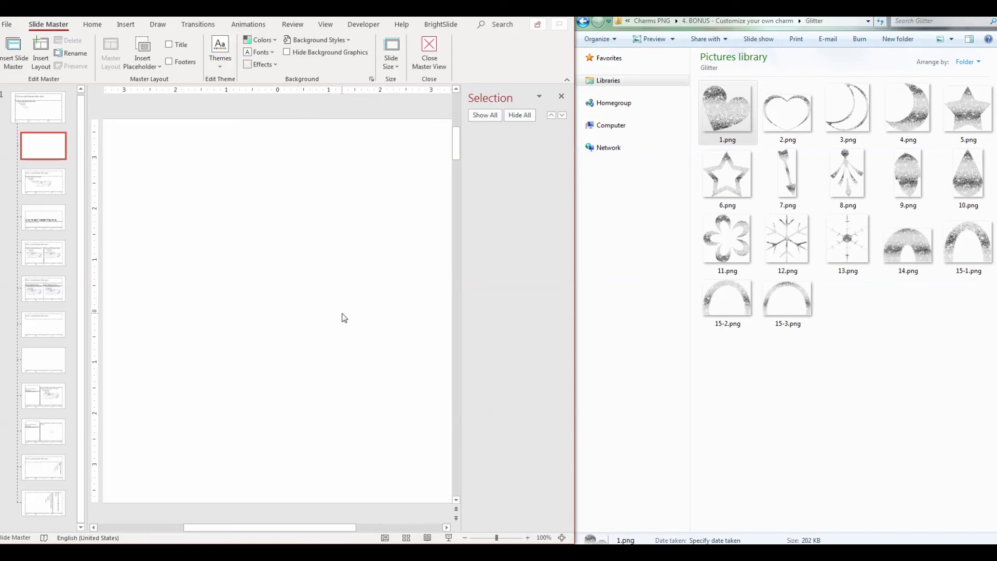
left_click(431, 67)
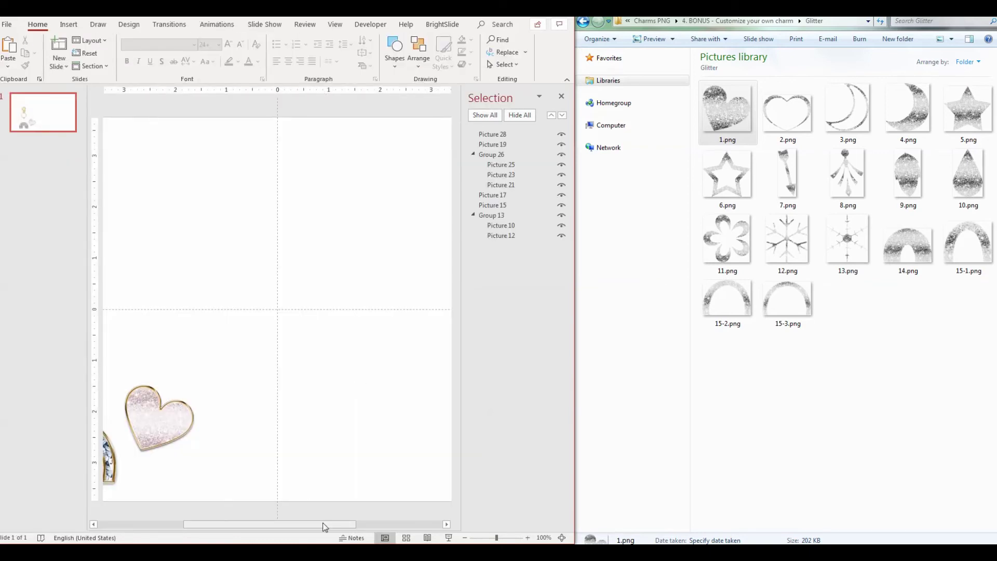
Recolor the glitter heart with Teal, Accent color 2 Light, and move it with its gold heart slightly away from the rainbow.
left_click_drag(325, 528, 255, 525)
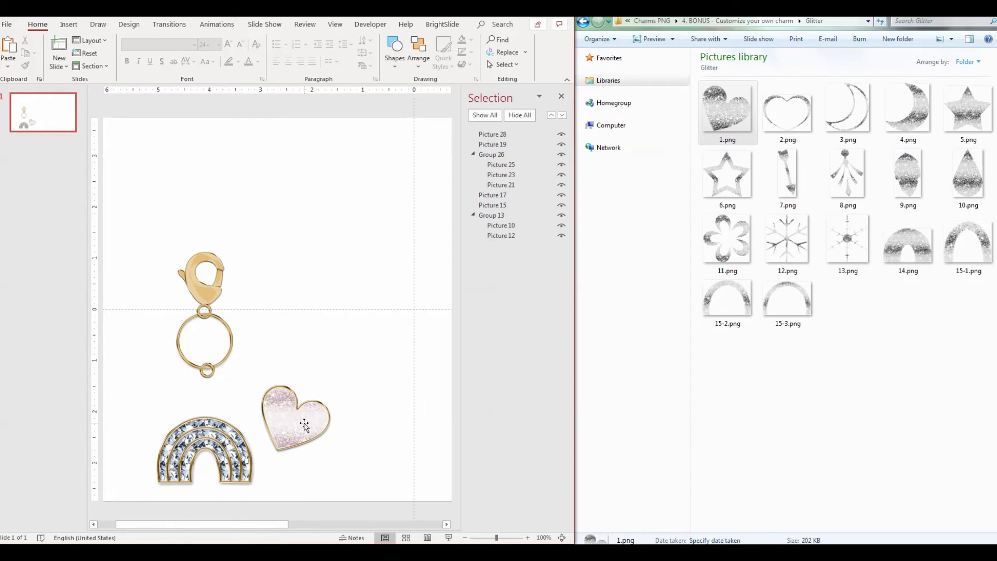
double_click(304, 425)
left_click(92, 40)
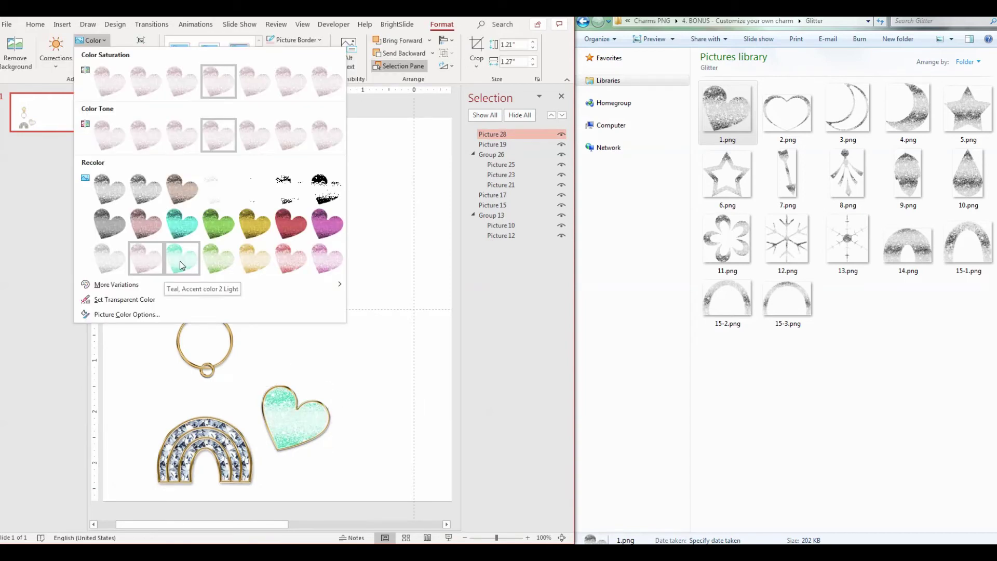
left_click(180, 260)
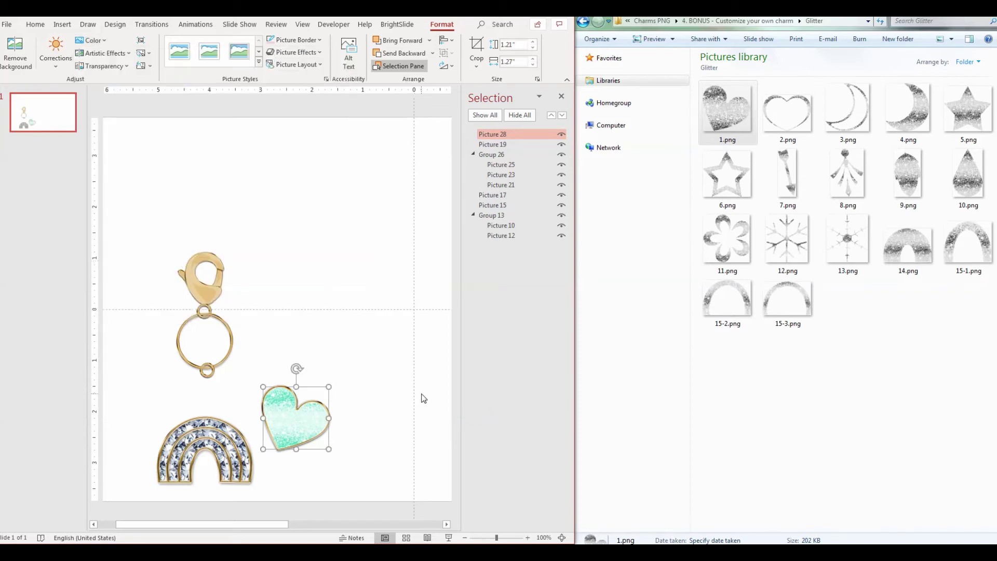
left_click(401, 404)
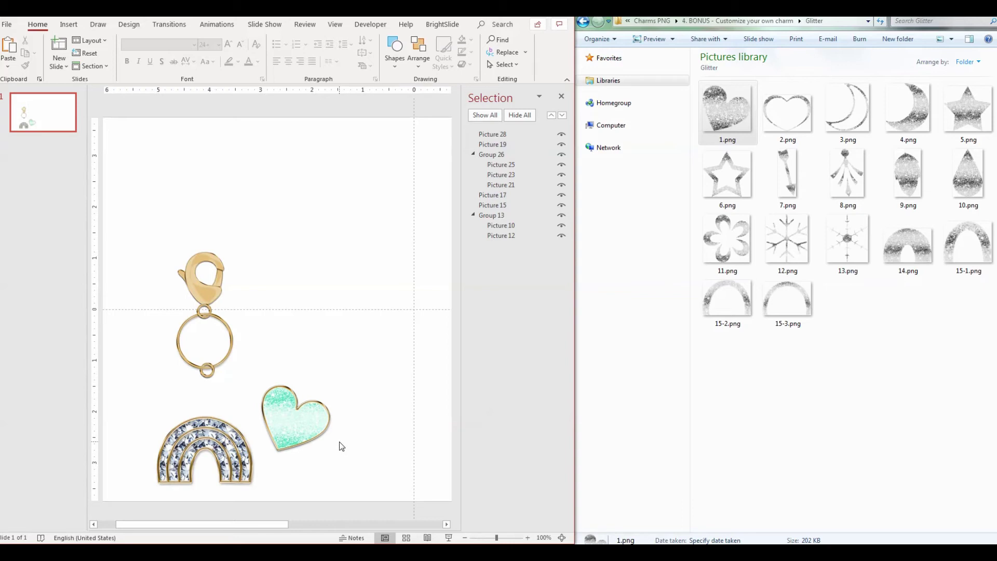
left_click_drag(350, 469, 246, 355)
left_click_drag(306, 401, 344, 403)
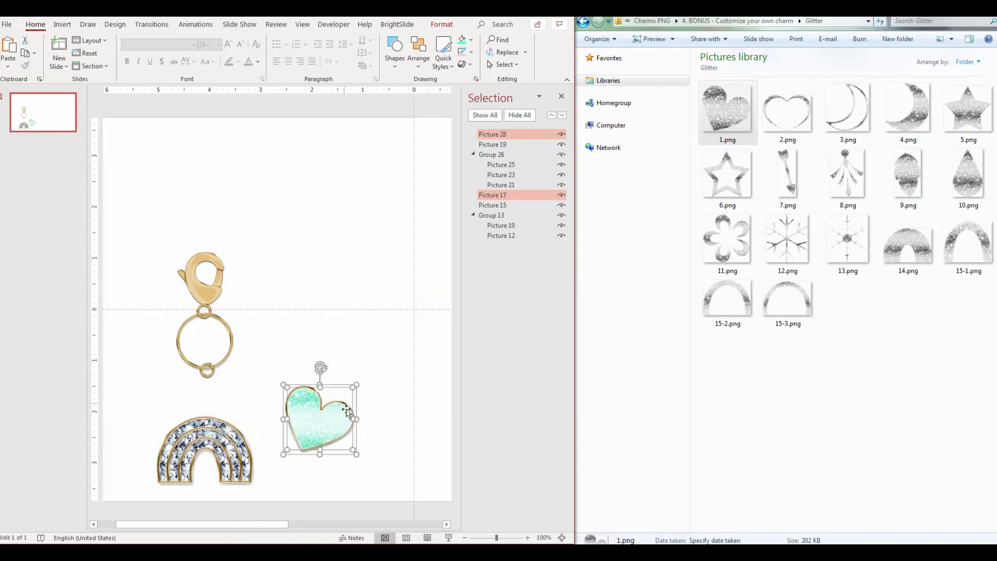
Hide the gold rainbow outline and ungroup the gem arches beneath it.
left_click(222, 446)
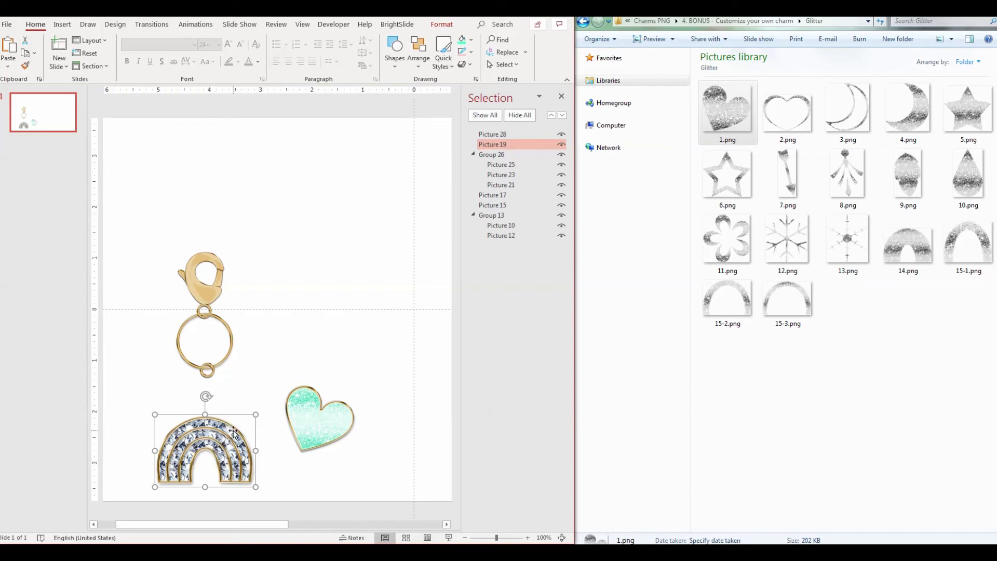
left_click(561, 146)
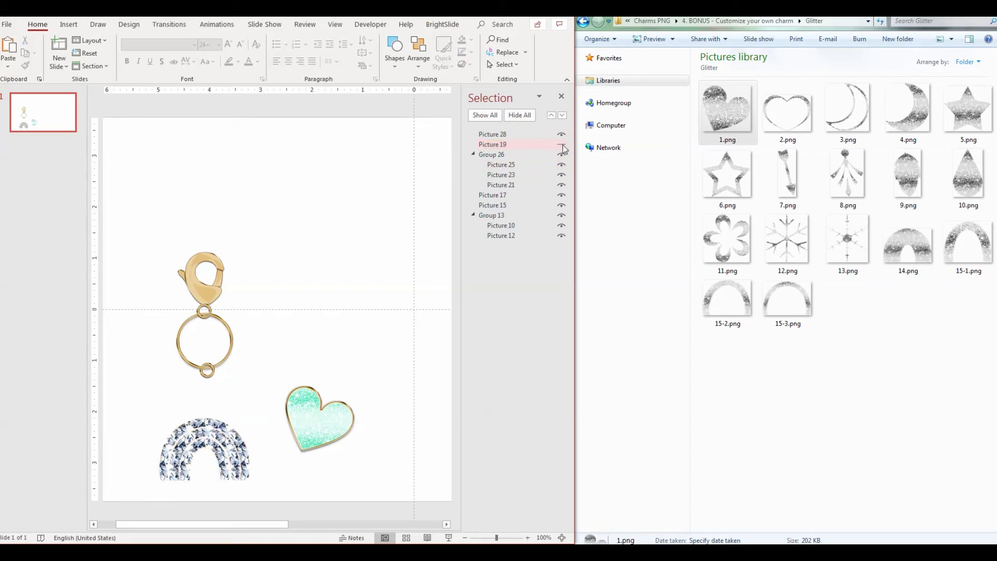
left_click(564, 146)
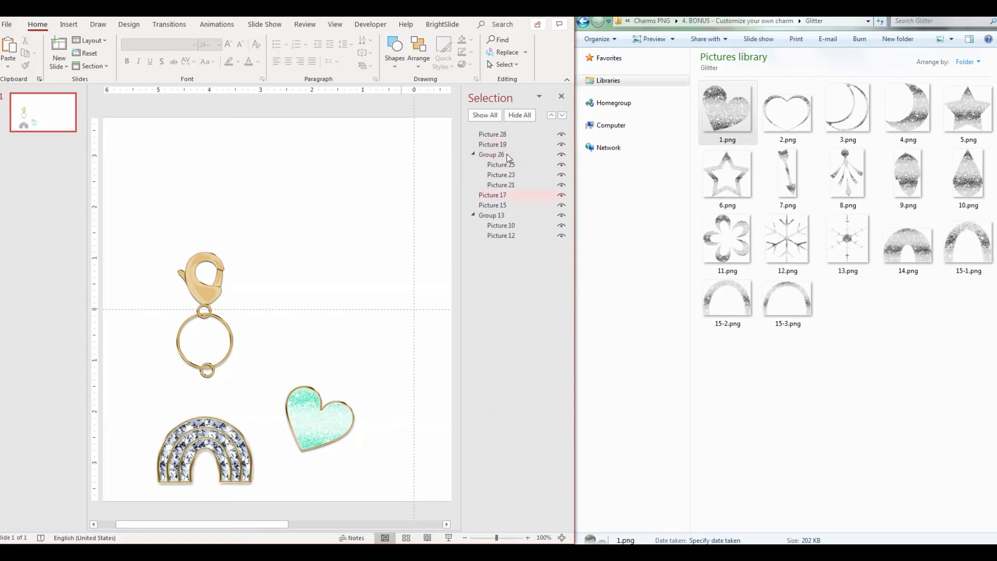
left_click(563, 145)
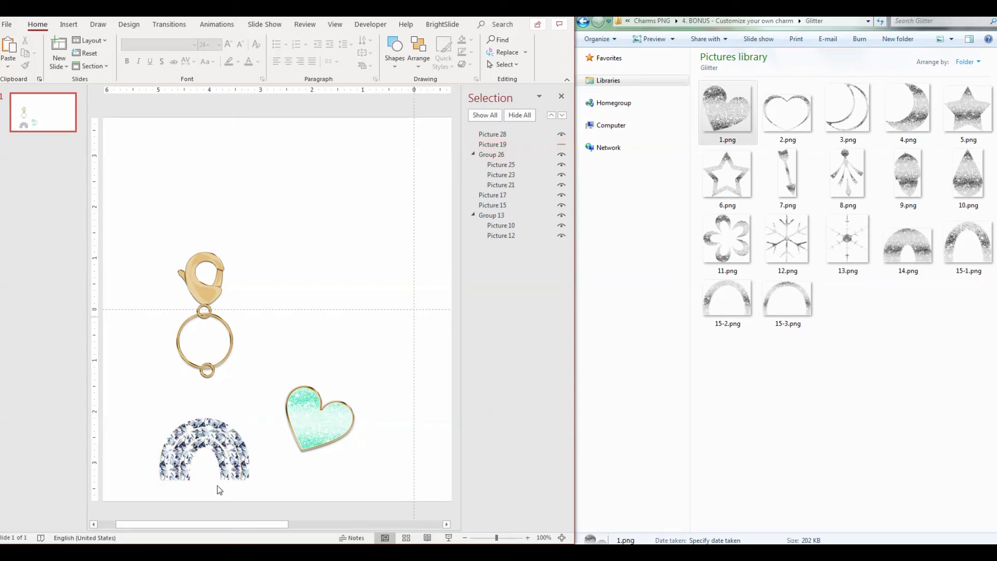
left_click(220, 440)
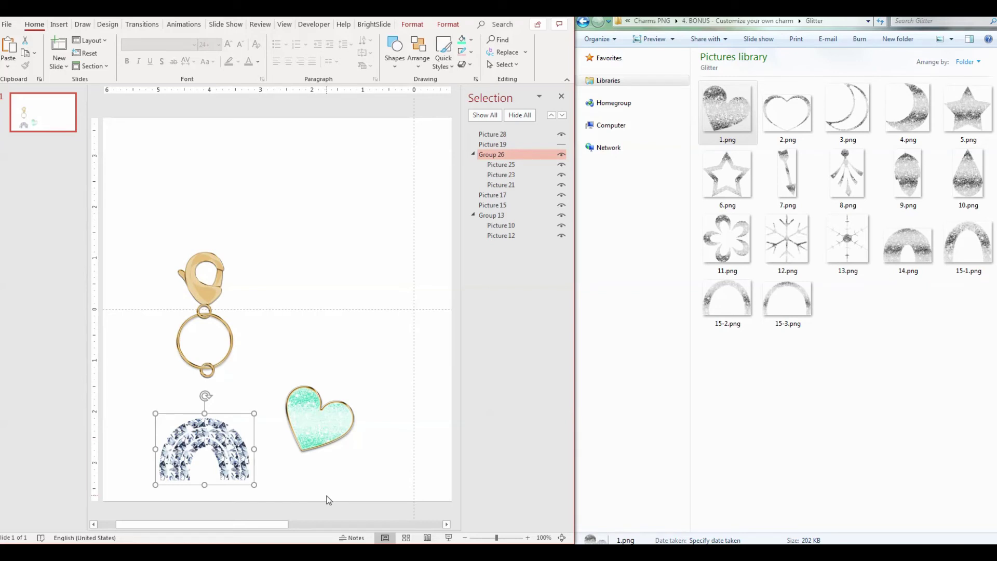
key("ctrl+shift+g")
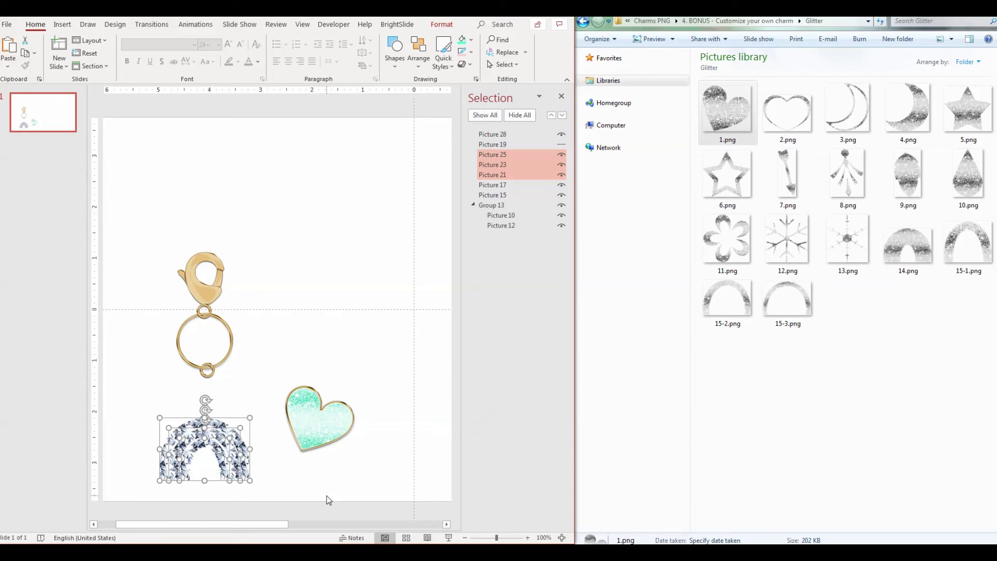
Recolor the rainbow's outer gem arch with the light purple accent variation.
left_click(395, 461)
left_click(213, 449)
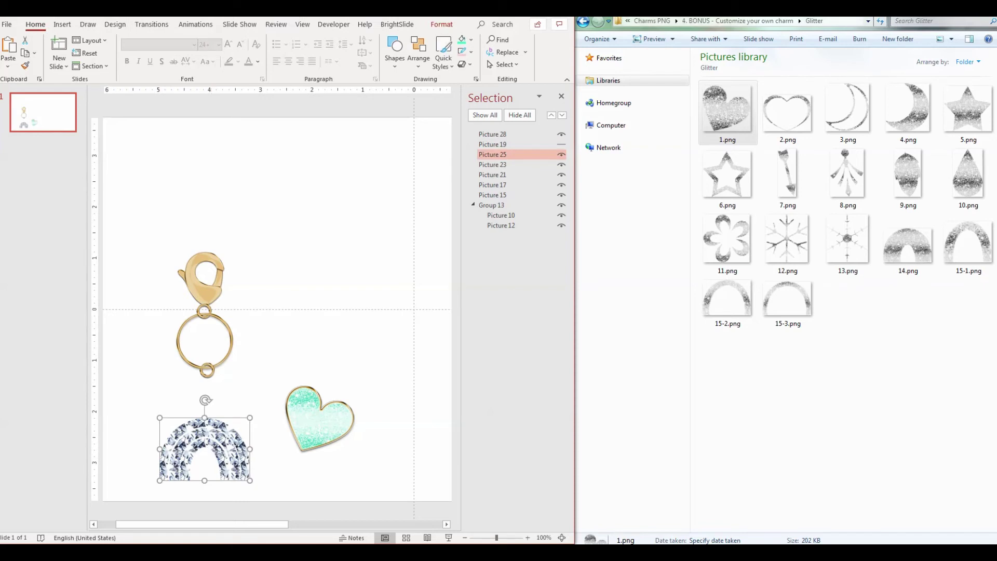
left_click(443, 24)
left_click(100, 40)
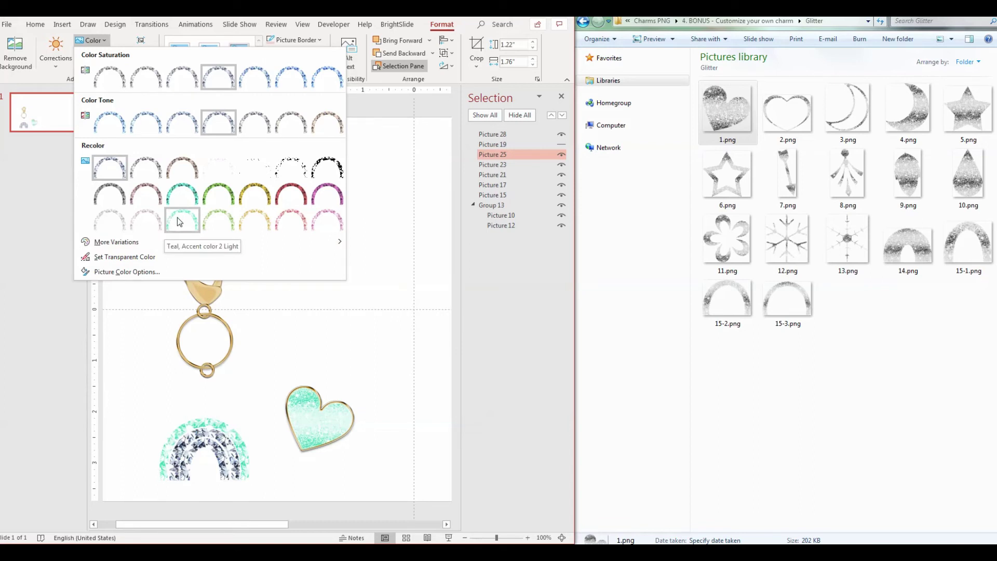
left_click(337, 220)
Recolor the rainbow's middle gem arch with the light gold accent variation.
left_click(507, 167)
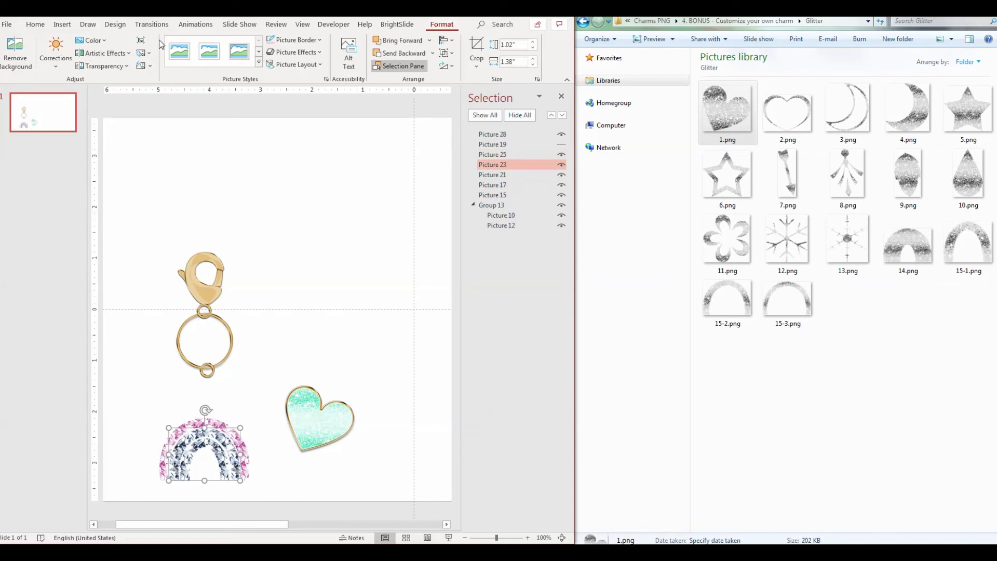
left_click(91, 40)
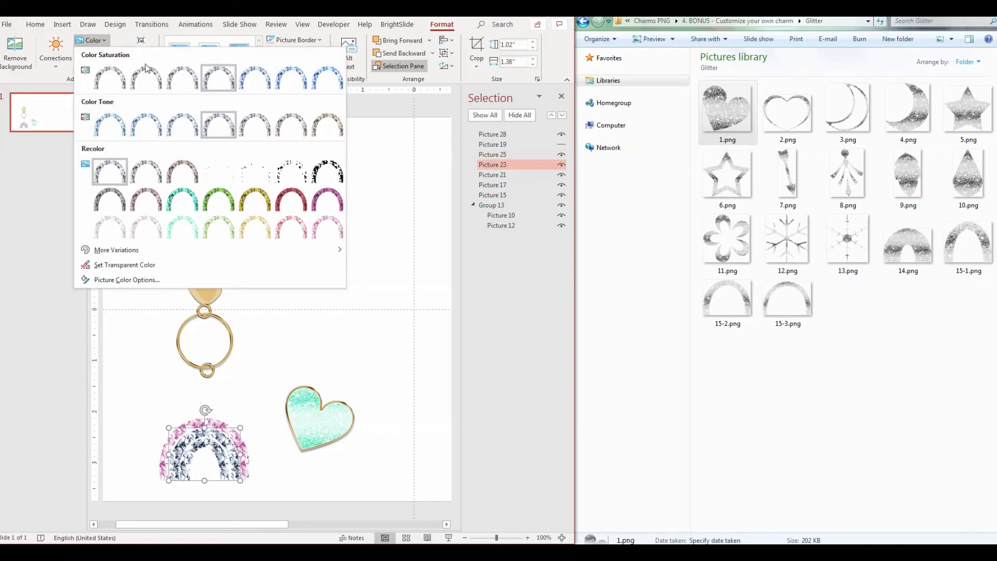
left_click(251, 226)
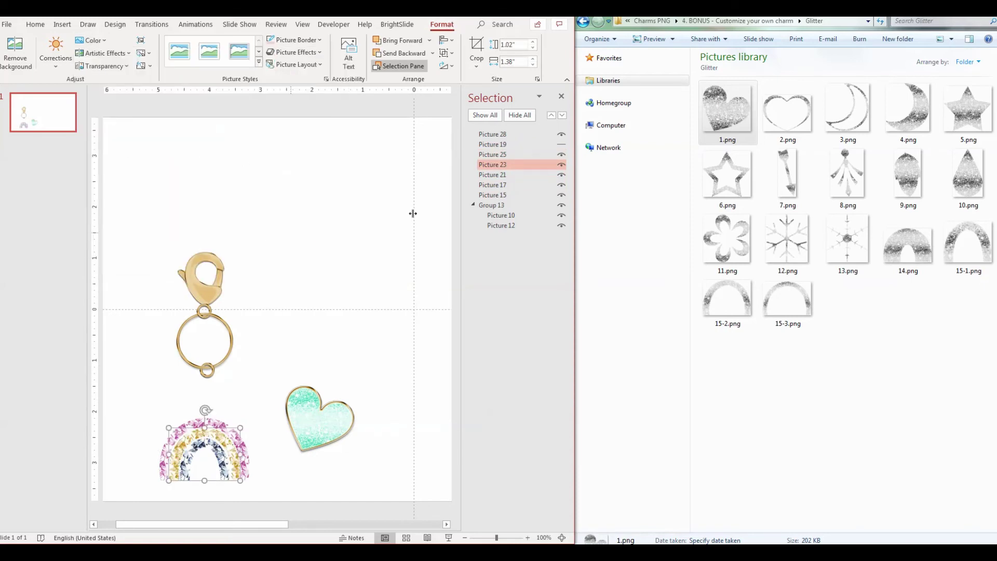
Recolor the rainbow's inner gem arch with Teal, Accent color 2 Light.
left_click(489, 177, "ctrl")
left_click(488, 177)
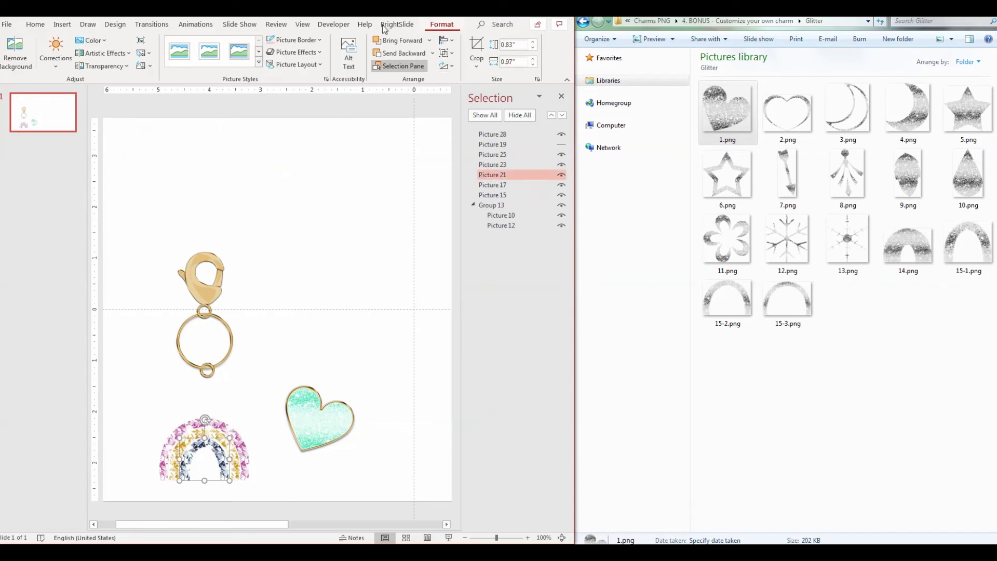
left_click(92, 40)
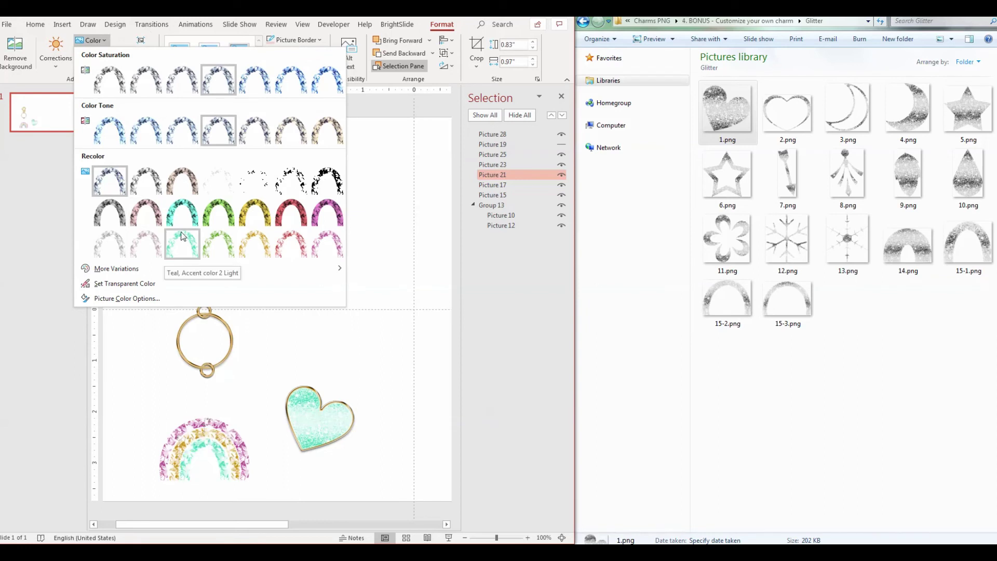
left_click(185, 243)
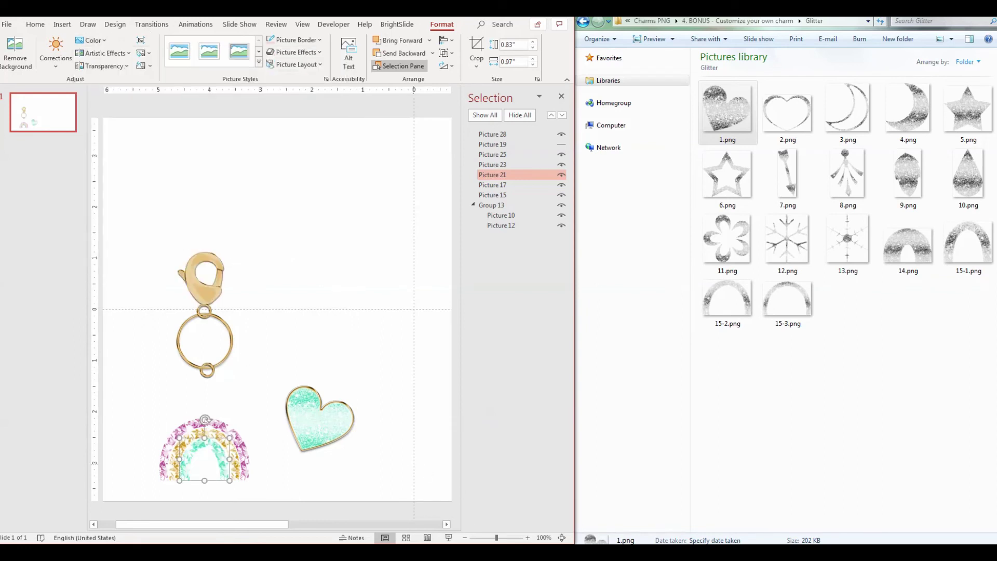
left_click(390, 482)
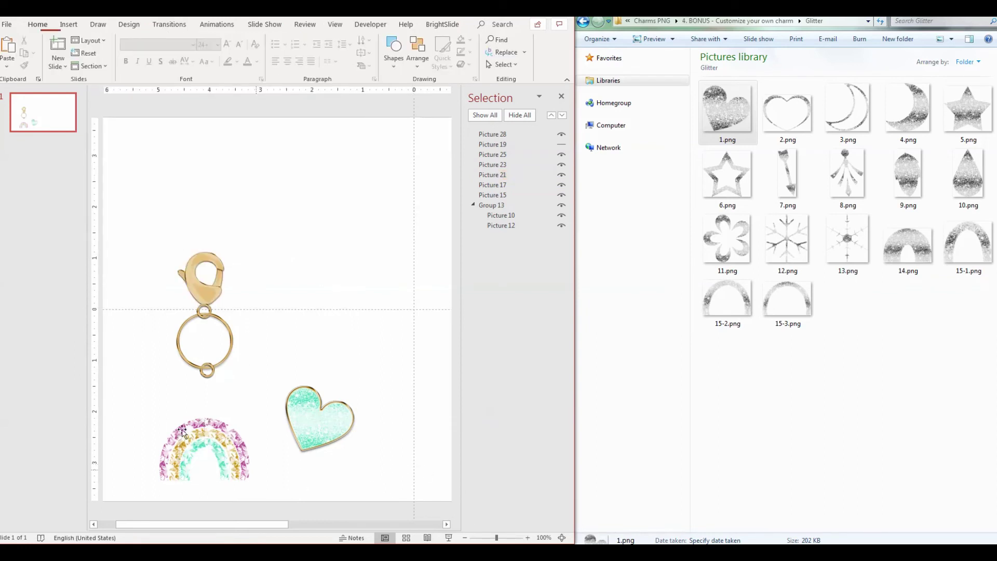
Group the three recolored gem arches and show the hidden gold rainbow outline again.
left_click_drag(129, 397, 266, 491)
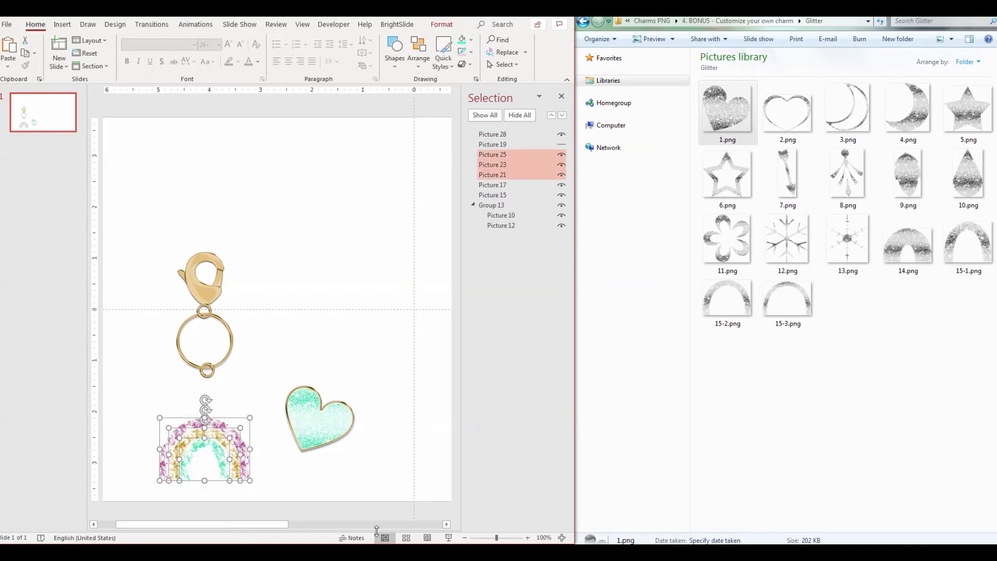
key("ctrl+g")
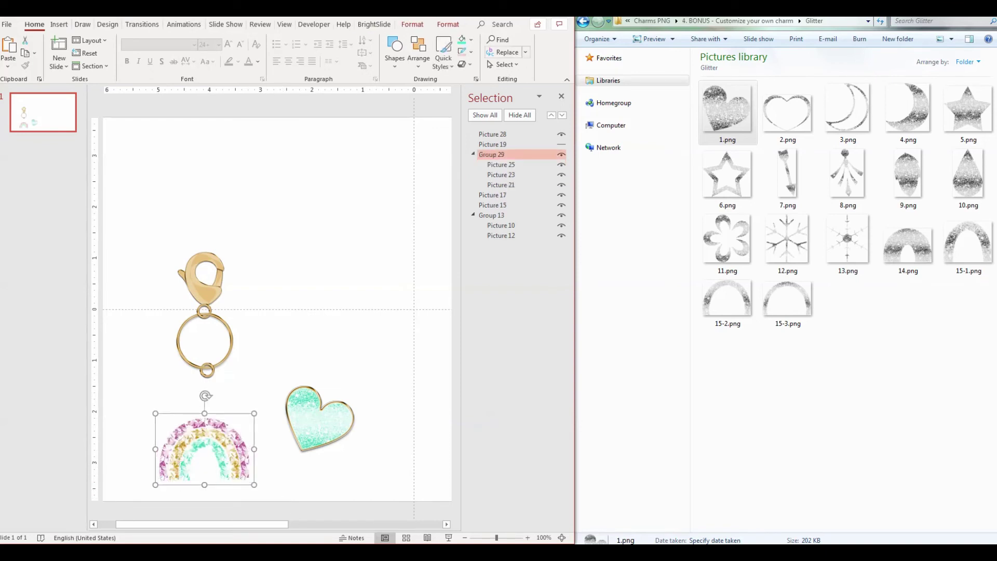
left_click(563, 146)
left_click(372, 458)
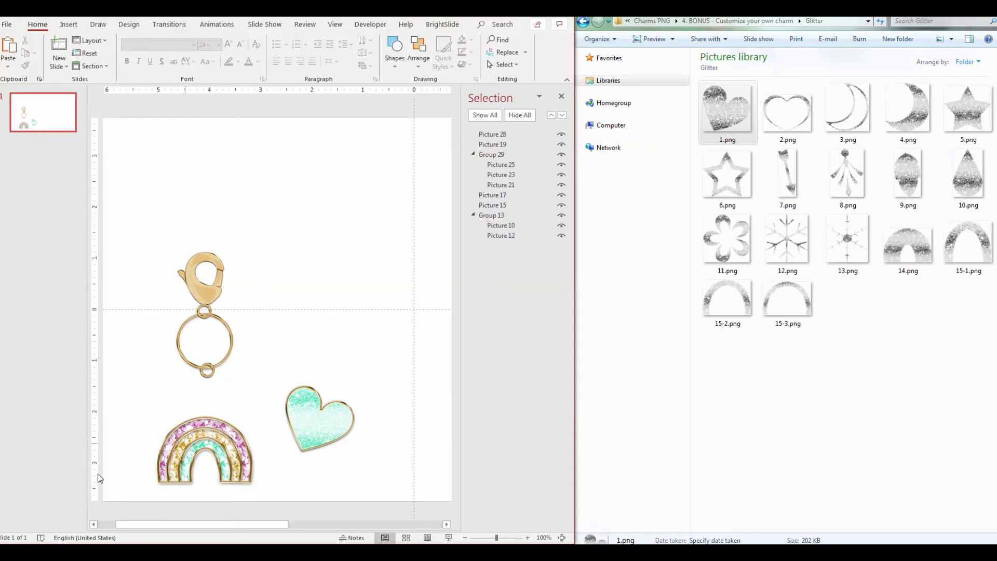
Group the gold rainbow outline with its gem arches and hang the charm from the small loop under the ring.
left_click_drag(120, 396, 277, 527)
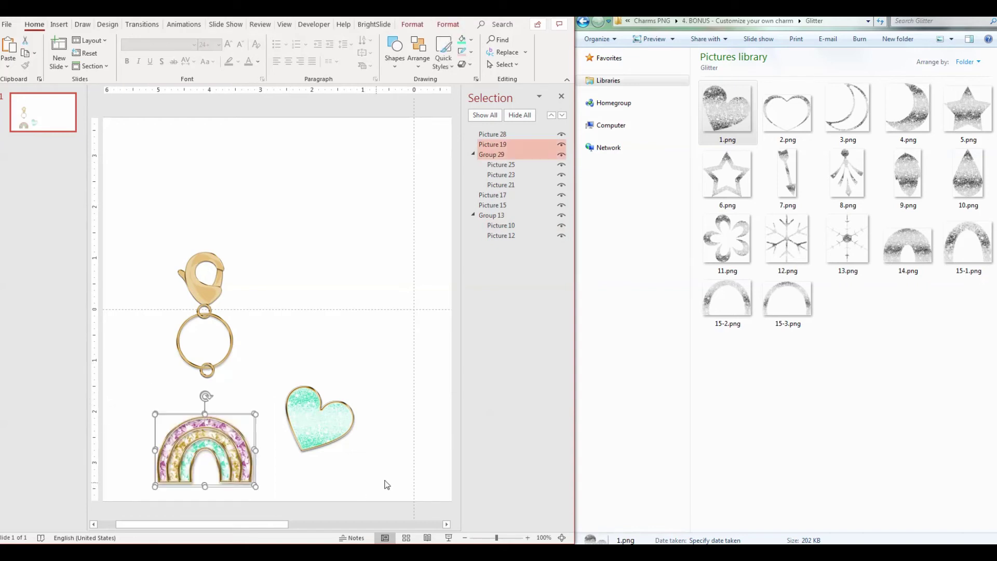
key("ctrl+g")
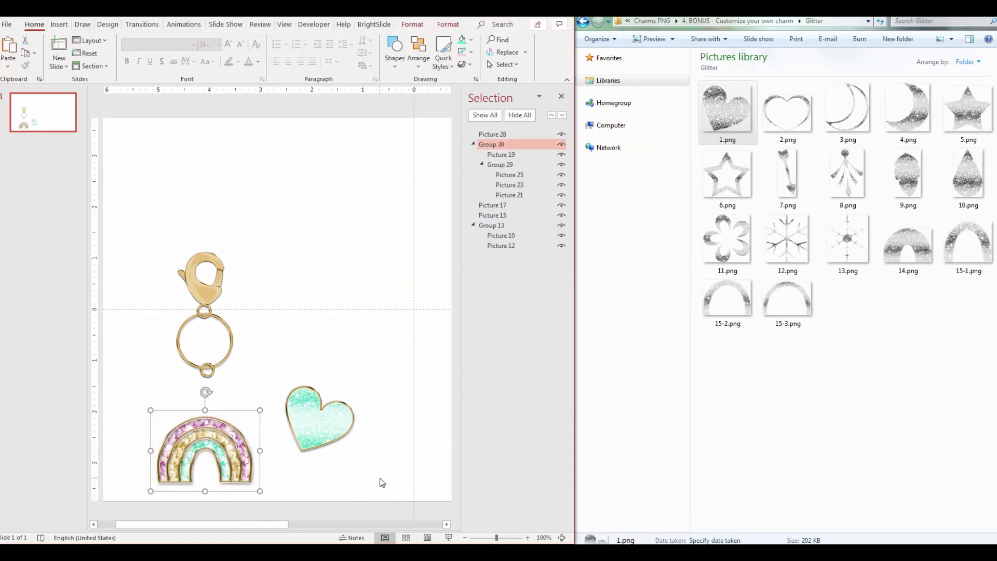
left_click_drag(205, 432, 206, 390)
left_click(287, 472)
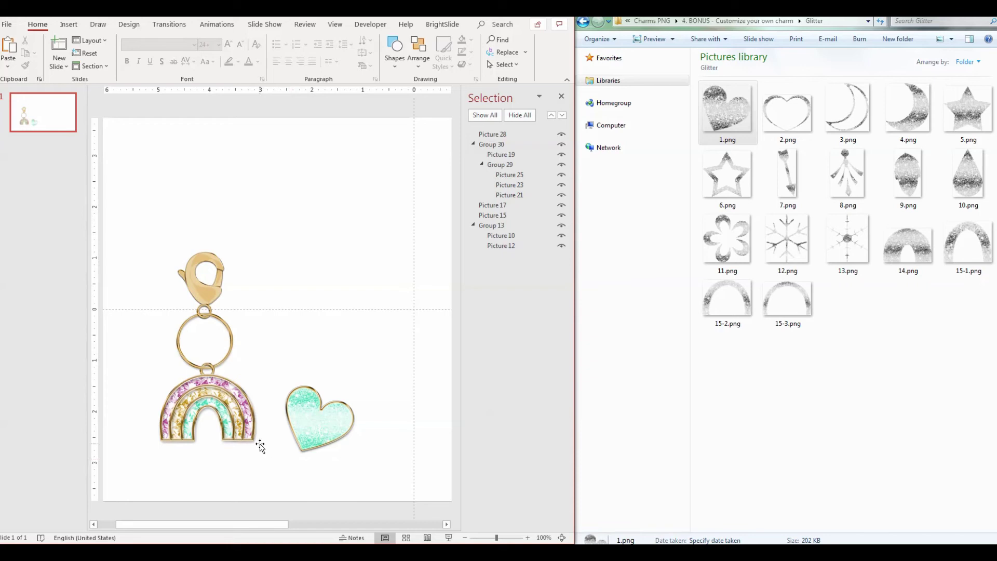
Insert the sand heart 1.png from the Silver folder under 3. Colors, 2. Sand, 3. Solid Color.
left_click_drag(269, 362, 367, 474)
left_click(409, 458)
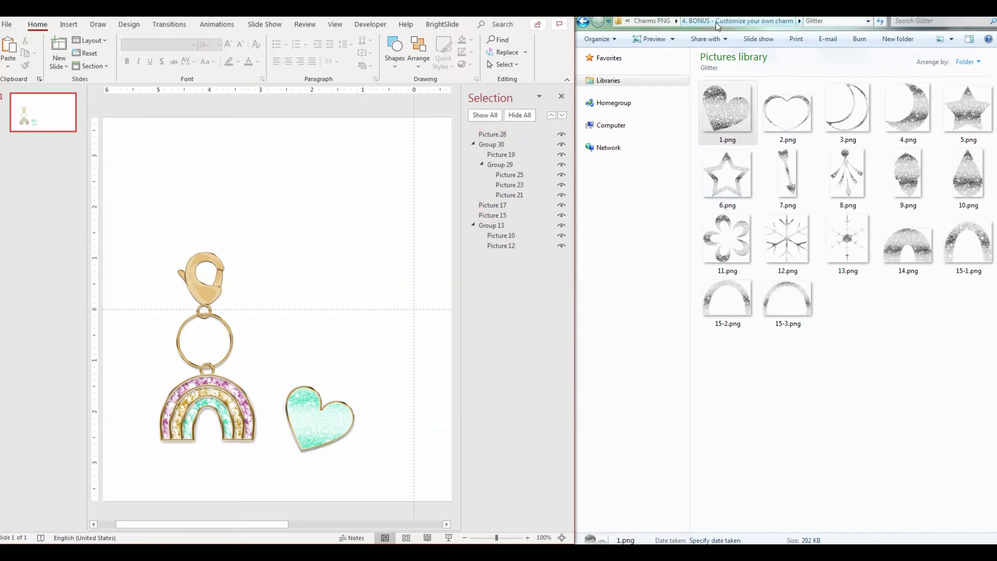
left_click(660, 22)
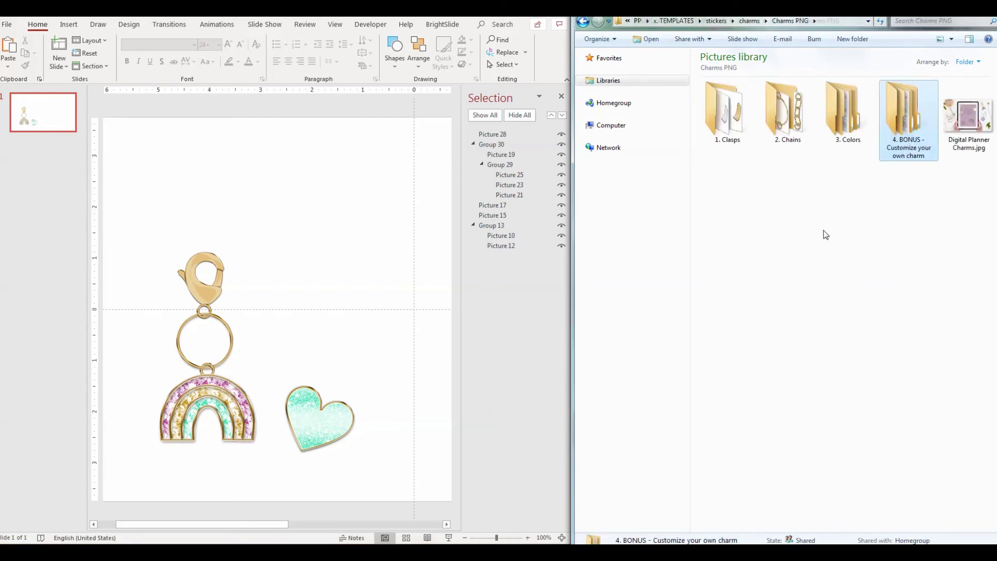
double_click(842, 125)
double_click(793, 119)
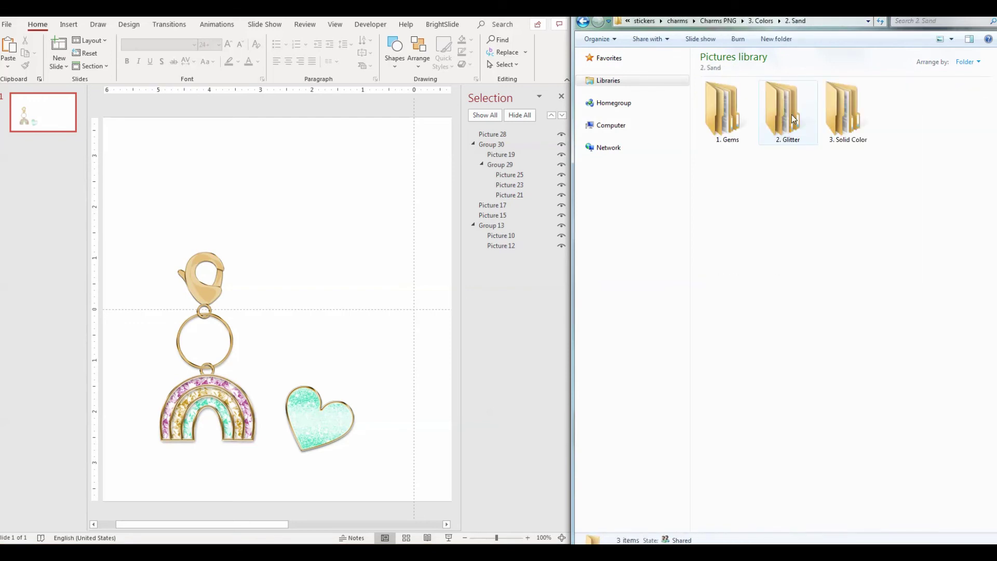
double_click(845, 111)
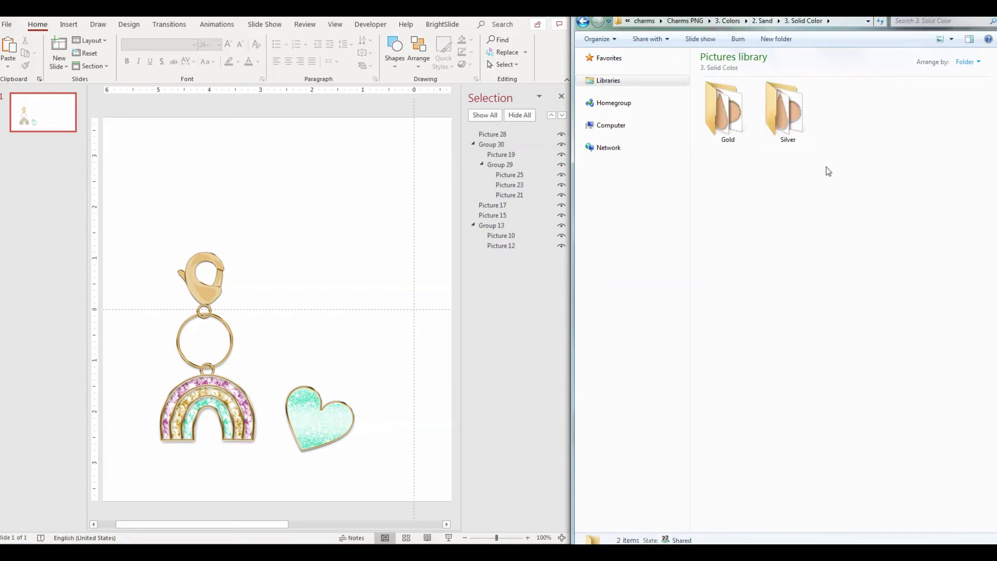
double_click(780, 114)
left_click_drag(728, 107, 411, 234)
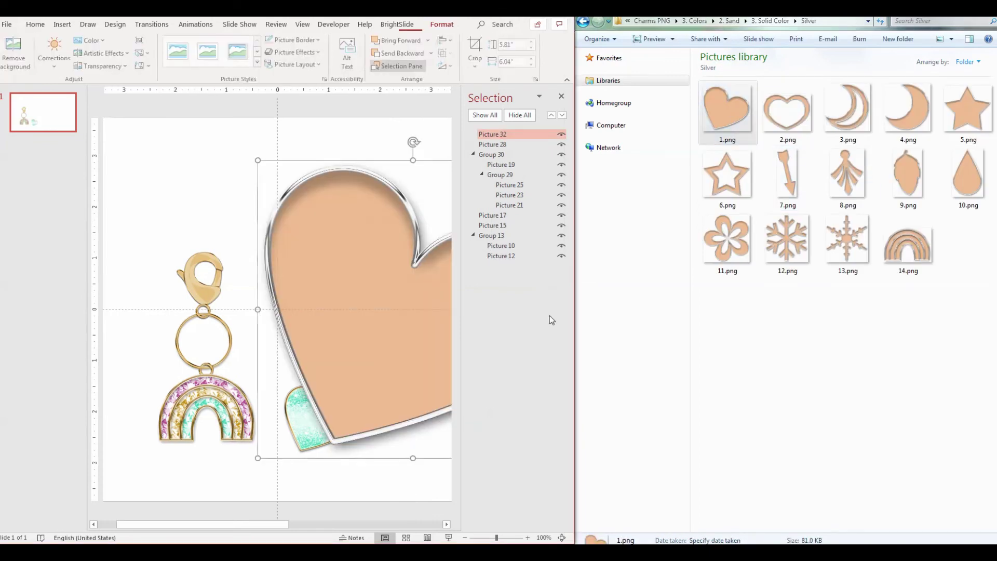
Shrink the silver-edged sand heart to about 2.6" by 2.71" and place it above the teal glitter heart.
left_click_drag(431, 459, 298, 359)
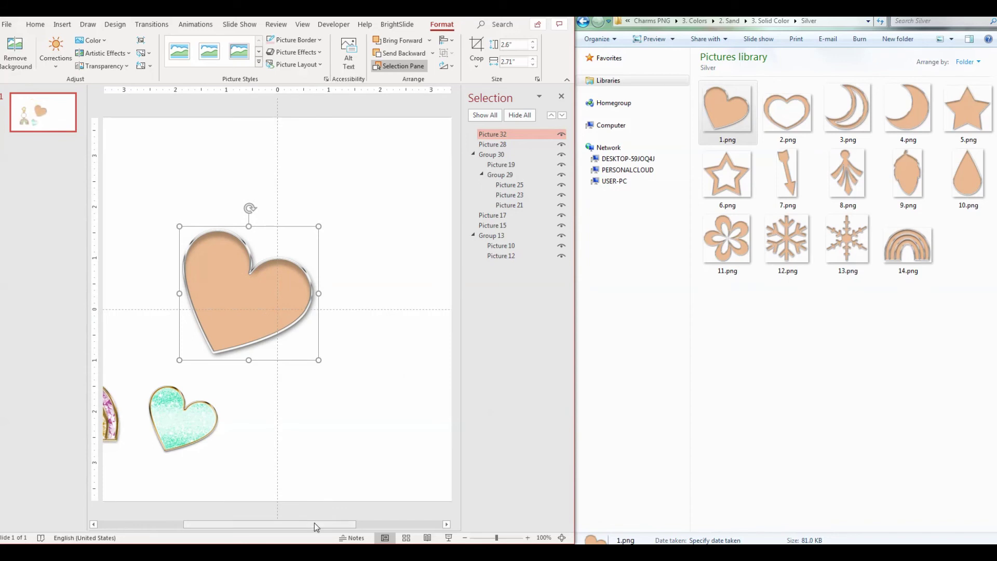
left_click_drag(314, 524, 213, 524)
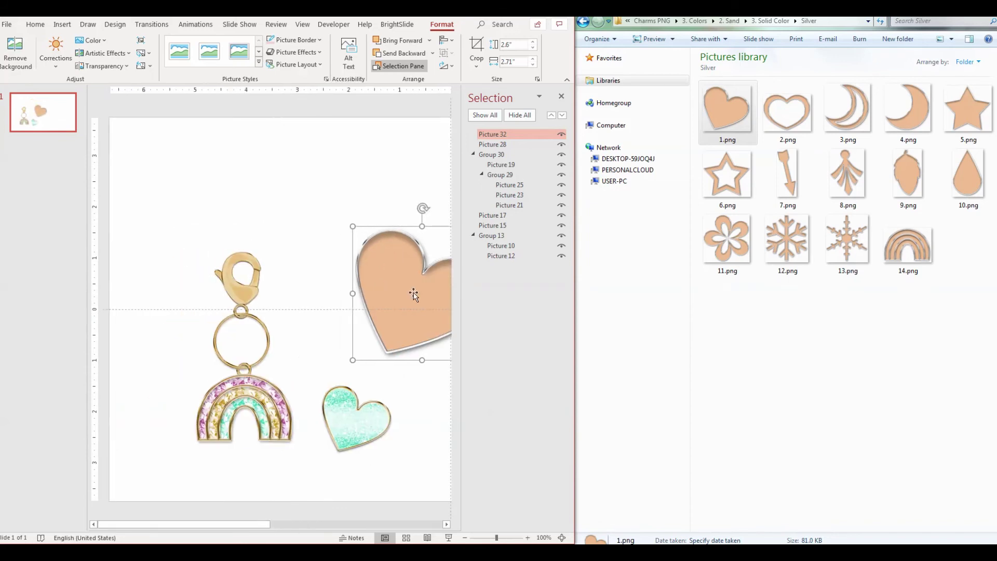
left_click_drag(361, 236, 306, 201)
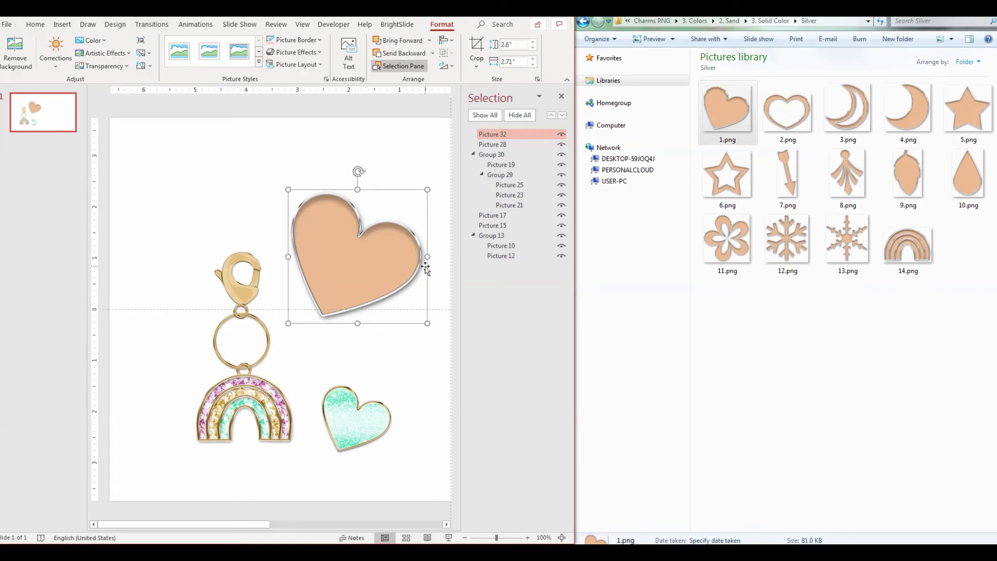
left_click(424, 406)
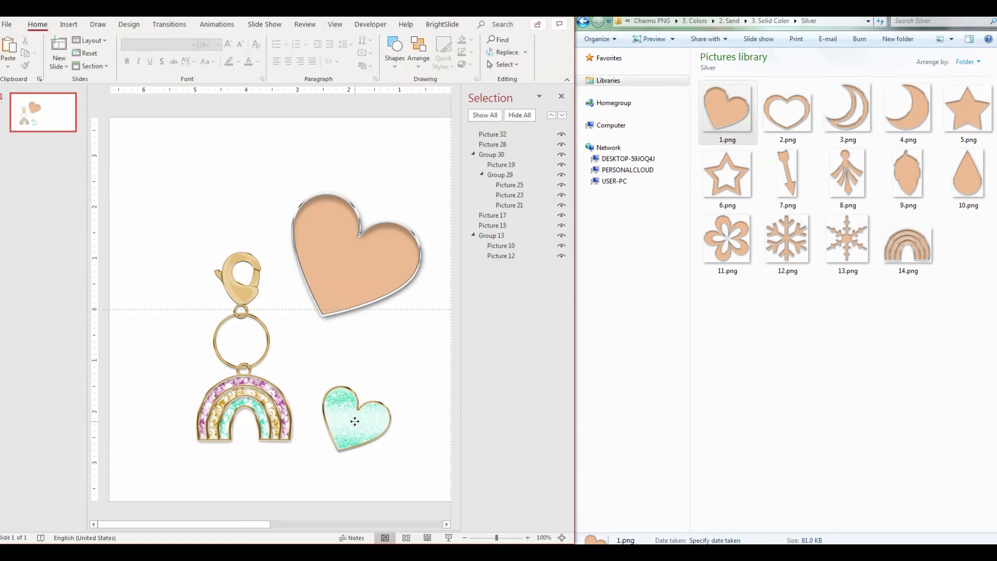
Apply the top-right inner shadow preset to the teal glitter heart fill.
left_click(354, 421)
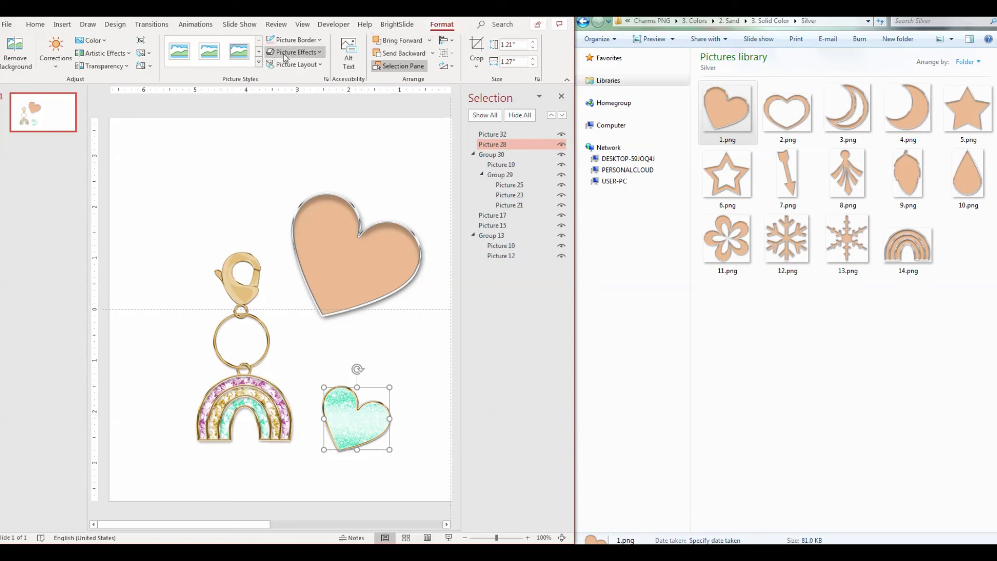
left_click(322, 52)
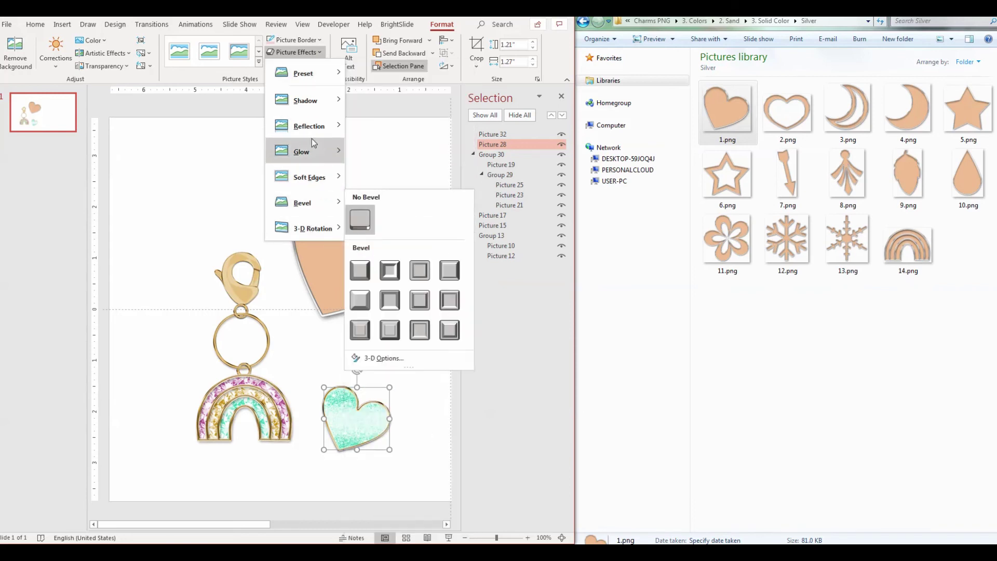
mouse_move(307, 114)
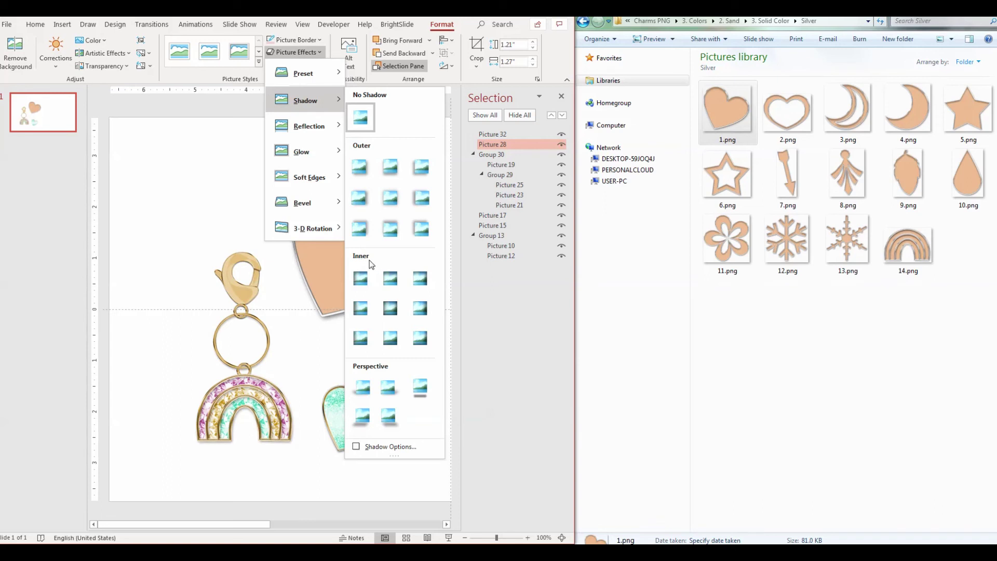
left_click(421, 283)
left_click(387, 426)
left_click(413, 438)
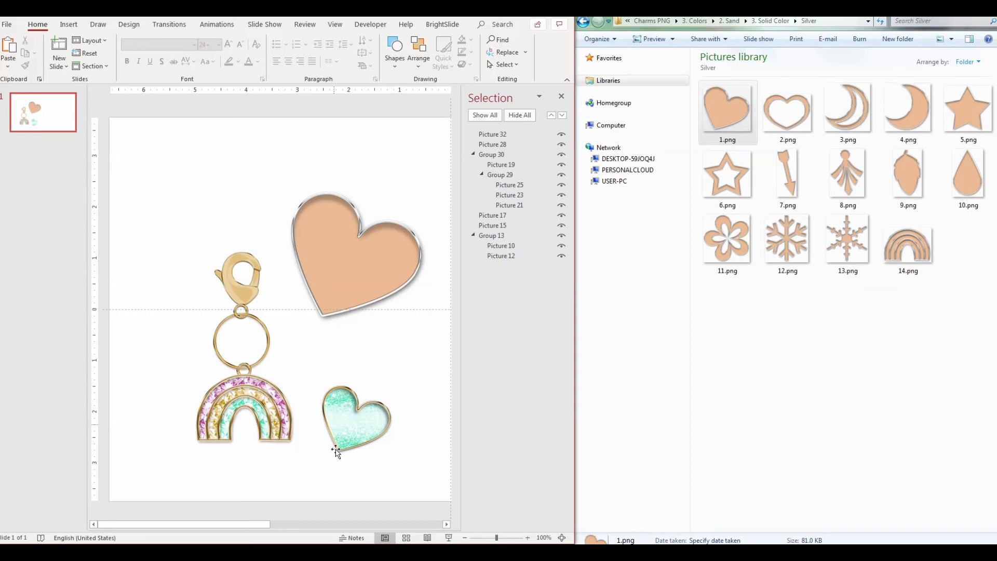
Group the teal glitter heart with its gold outline and move the group slightly up and away from the rainbow.
left_click_drag(417, 474, 290, 346)
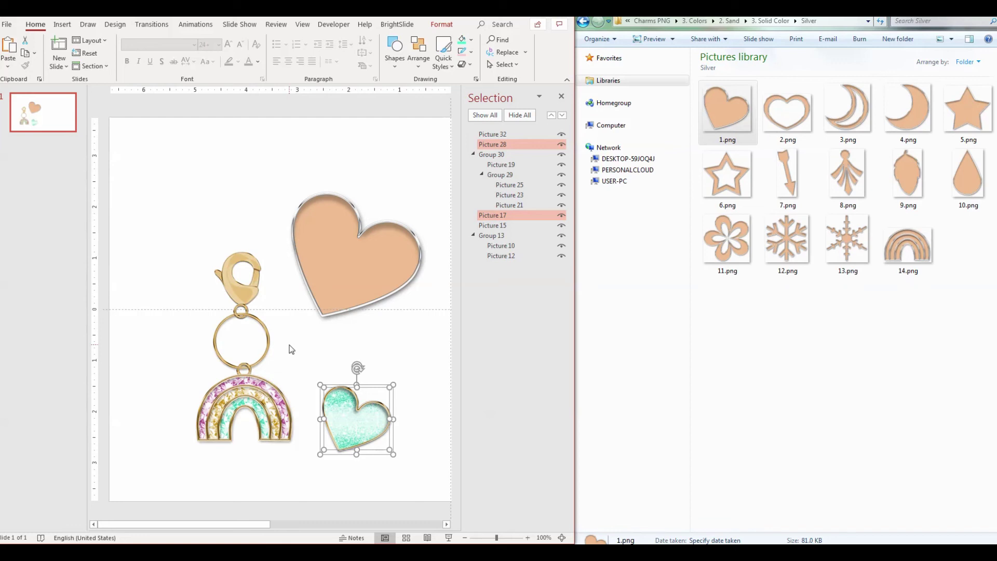
key("ctrl+g")
left_click_drag(368, 429, 390, 415)
Swap the rainbow on the ring for the teal heart charm, parking the rainbow and sand heart along the slide's upper edge.
left_click_drag(315, 465, 159, 352)
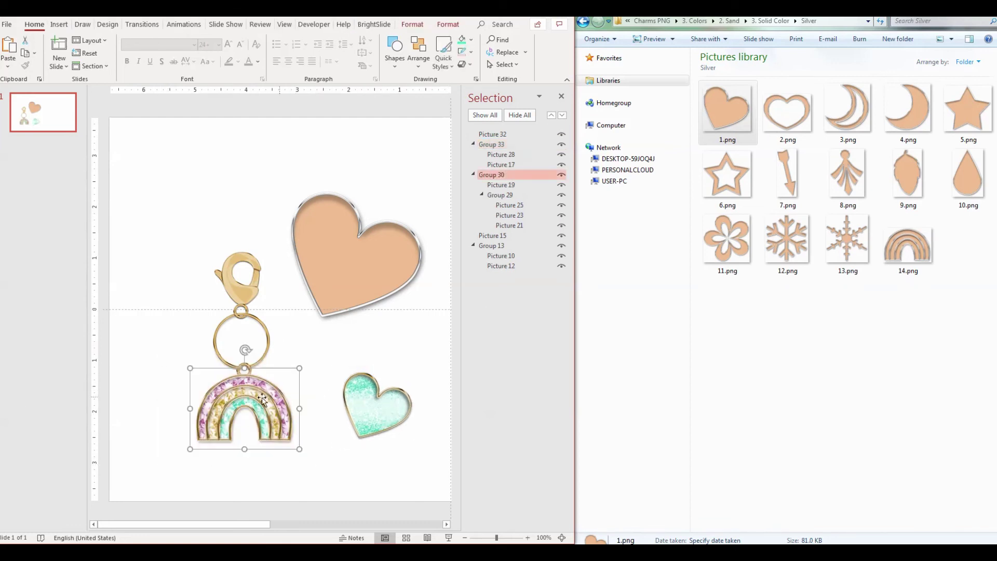
left_click_drag(262, 400, 236, 150)
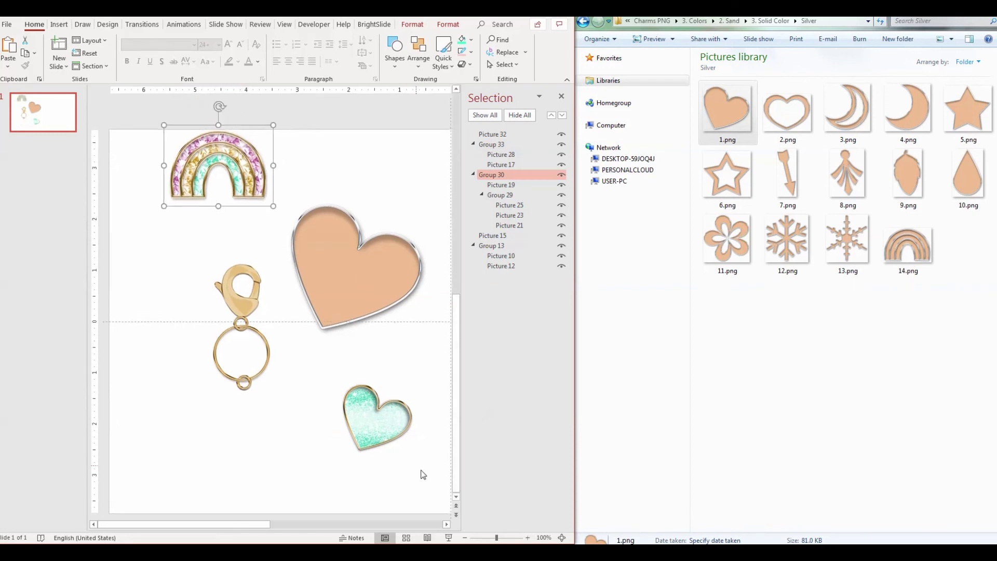
left_click(388, 405)
left_click_drag(389, 407, 270, 399)
left_click_drag(358, 271, 383, 194)
left_click(396, 263)
Select the clasp, ring and teal heart charm together and save them as a picture.
left_click_drag(154, 230, 310, 483)
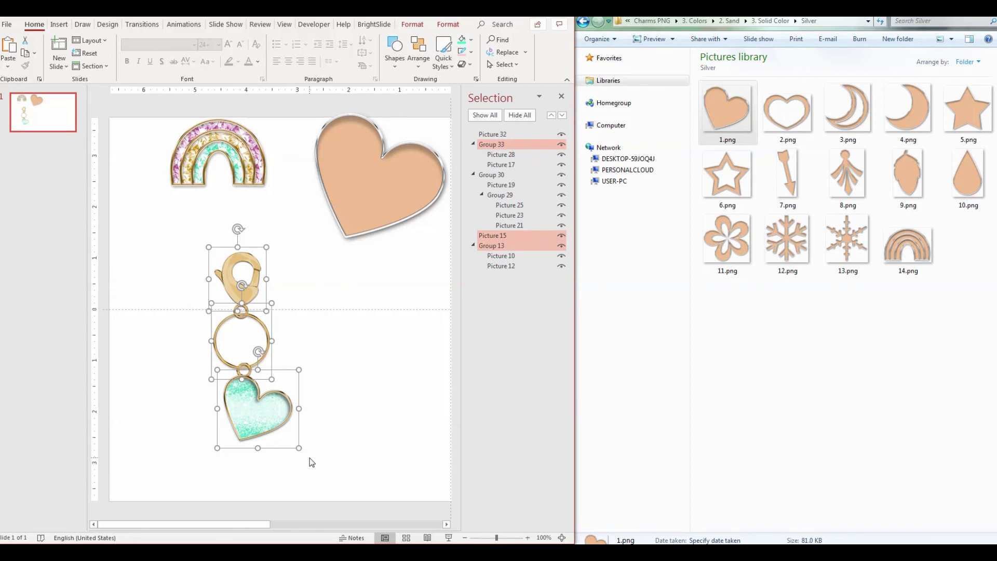
right_click(259, 351)
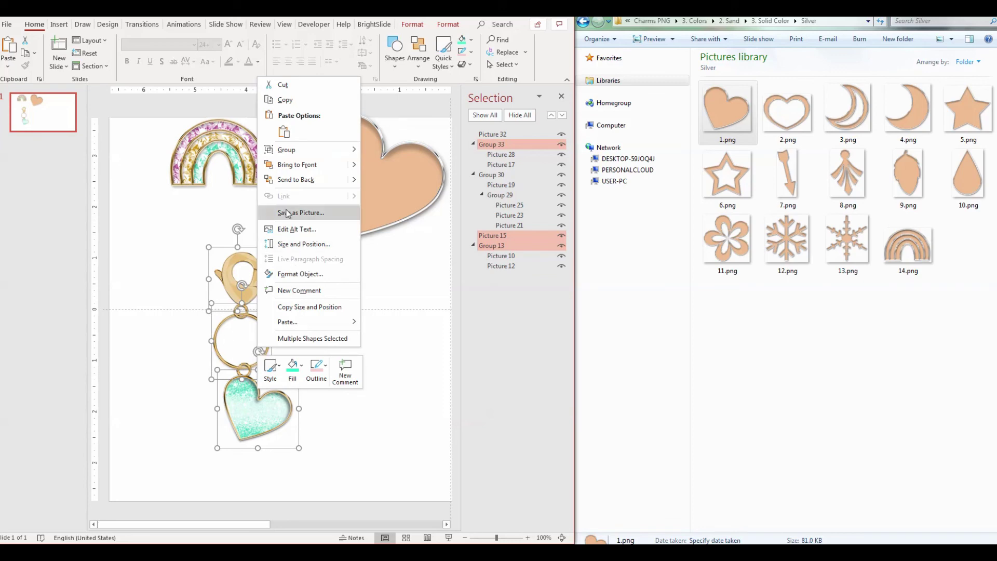
left_click(303, 213)
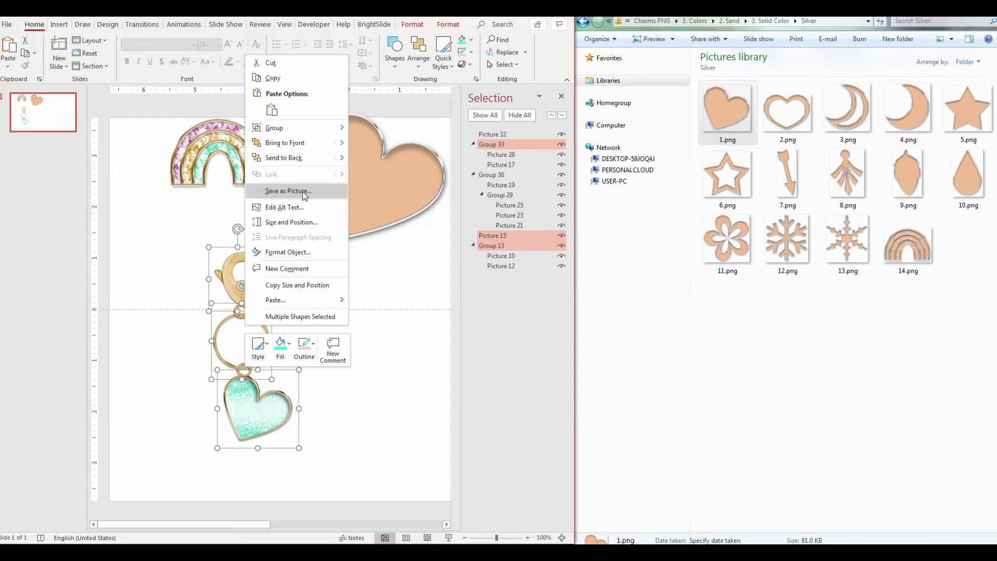
left_click(304, 191)
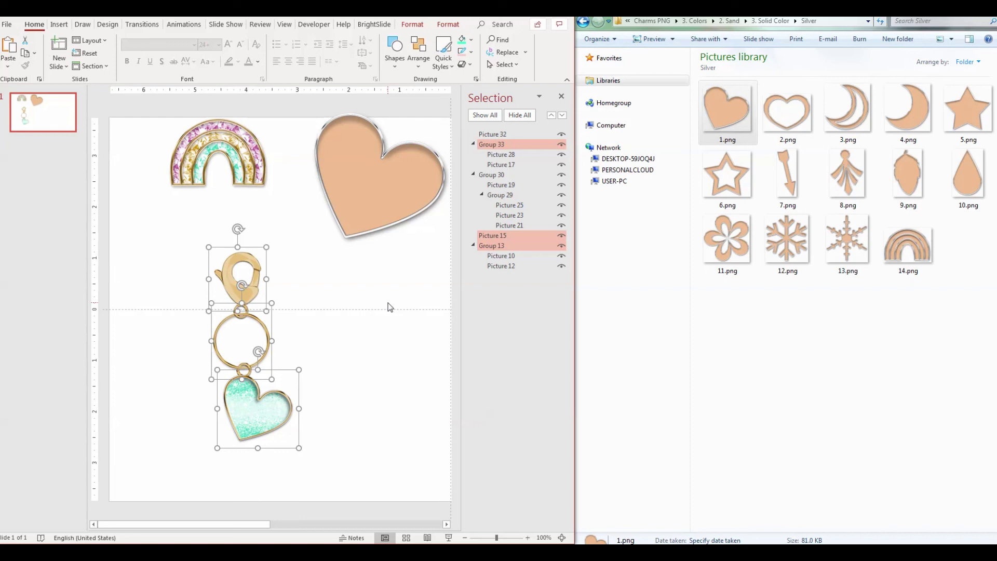
left_click(365, 307)
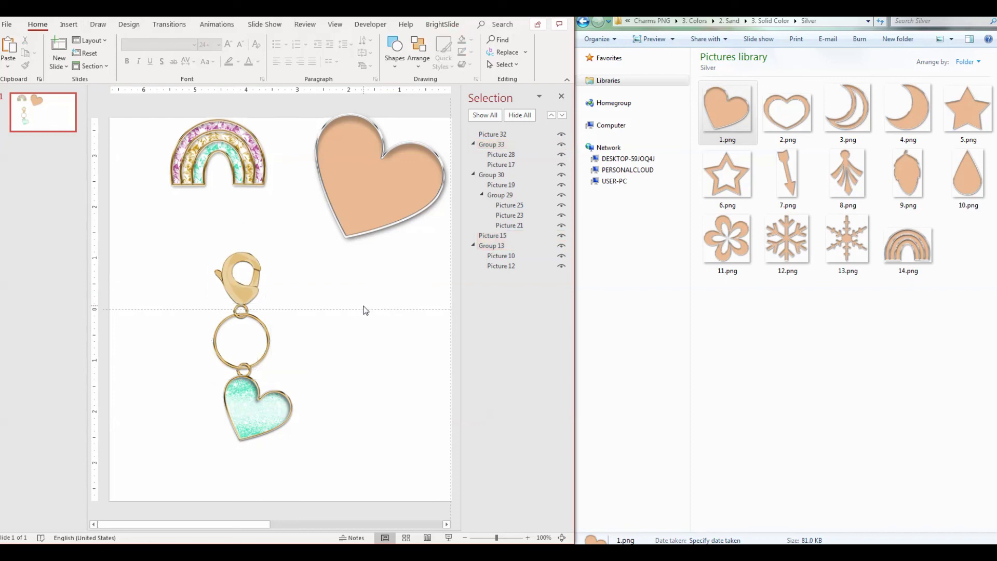
left_click(260, 406)
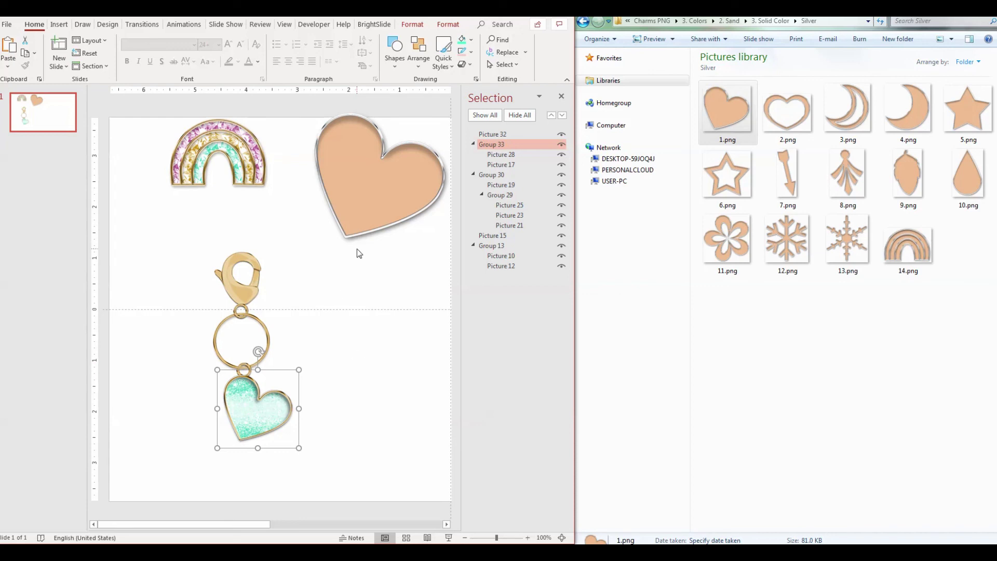
left_click(328, 300)
left_click(256, 280)
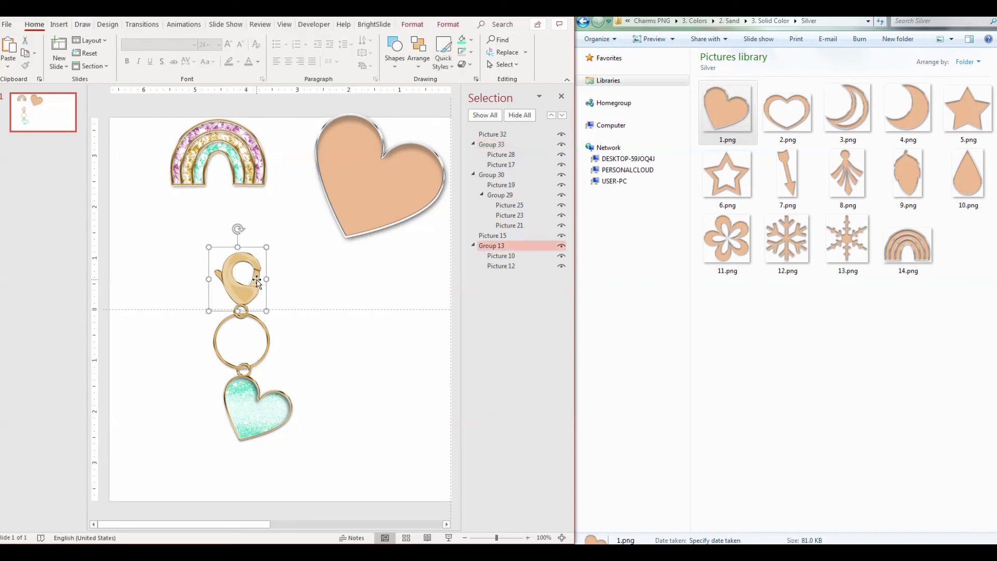
left_click(247, 315)
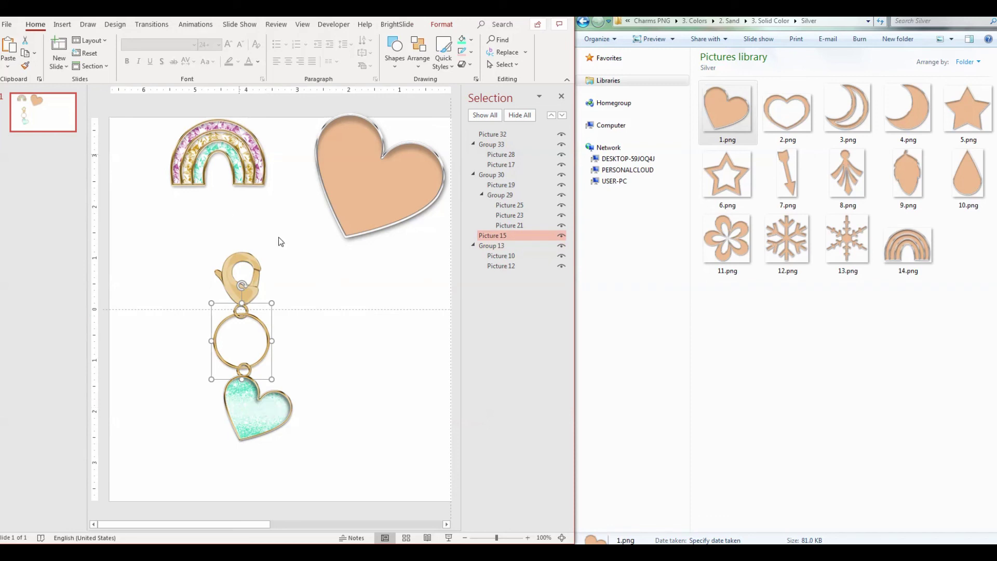
Recolor the gold clasp with the dark turquoise recolor variation.
left_click(226, 268)
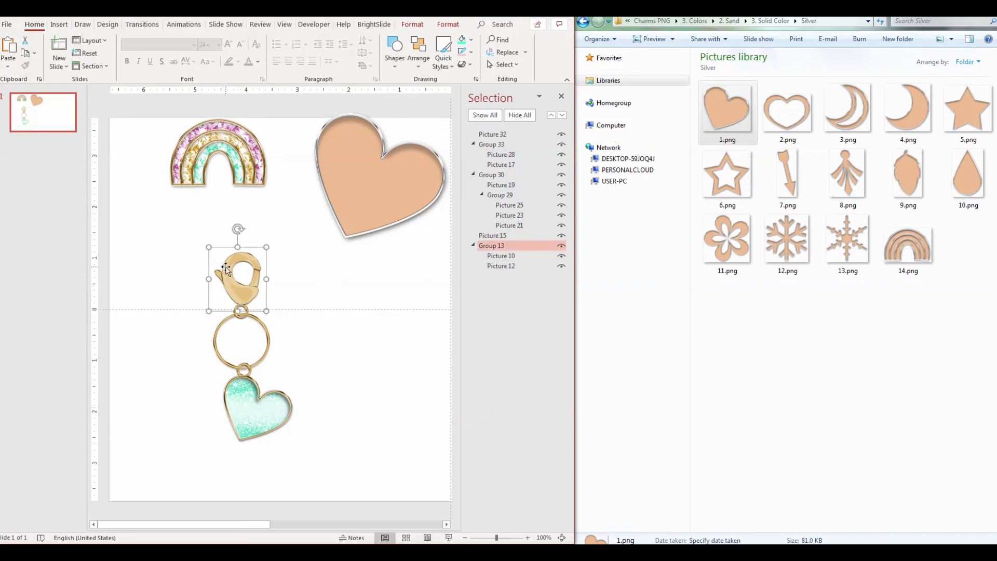
left_click(445, 27)
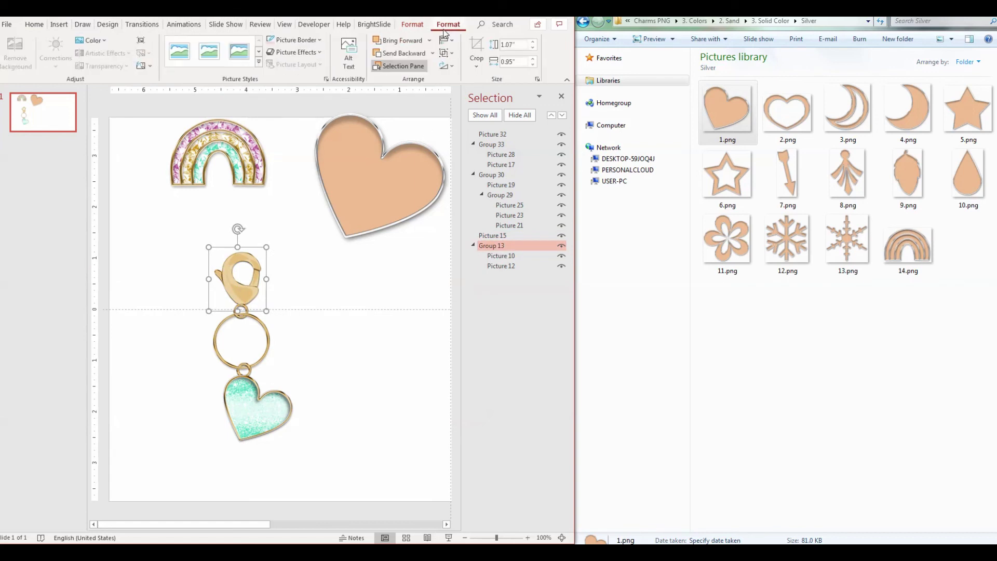
left_click(90, 41)
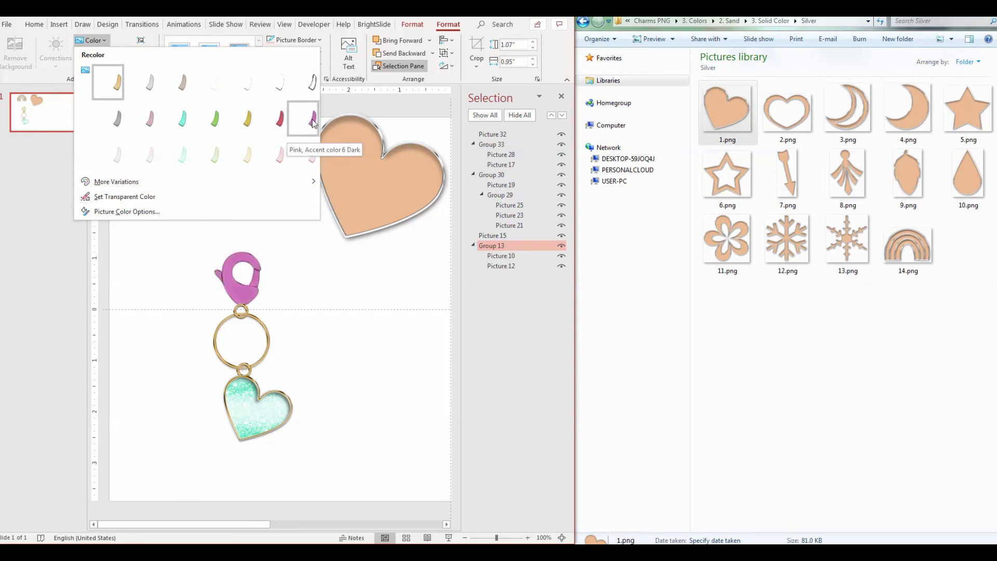
left_click(186, 124)
Recolor the gold ring below the clasp with the dark turquoise variation to match the clasp.
left_click(265, 332)
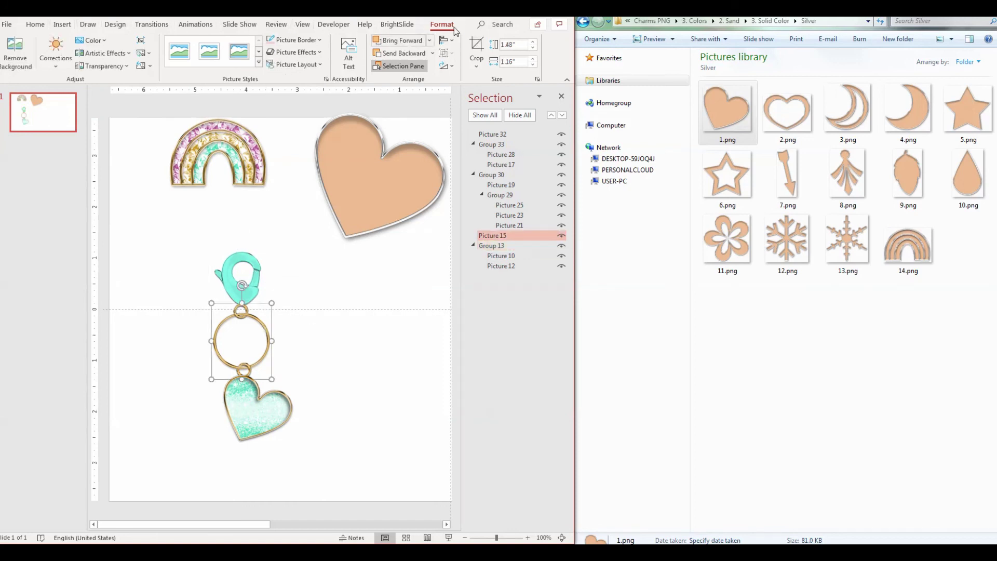
left_click(93, 41)
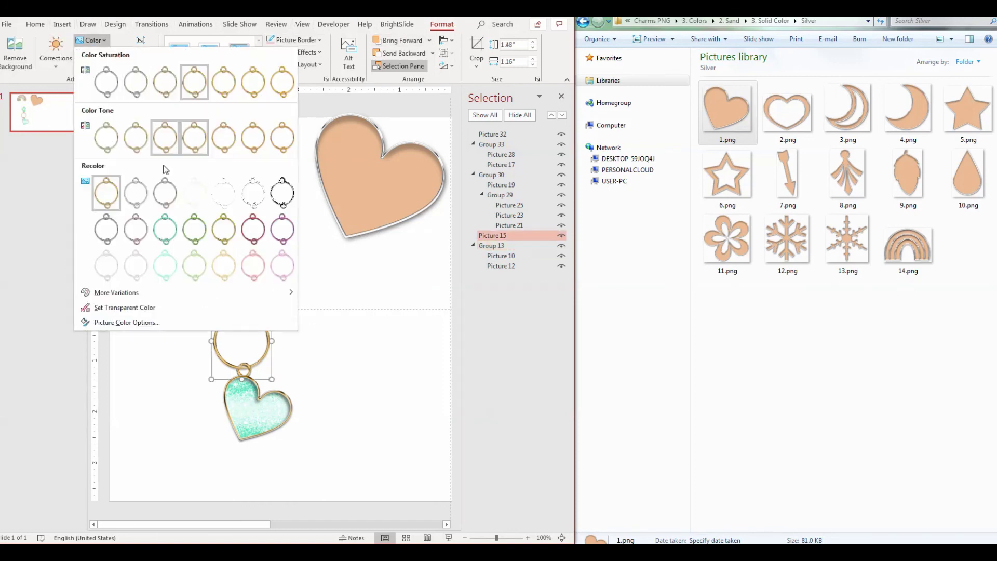
left_click(165, 229)
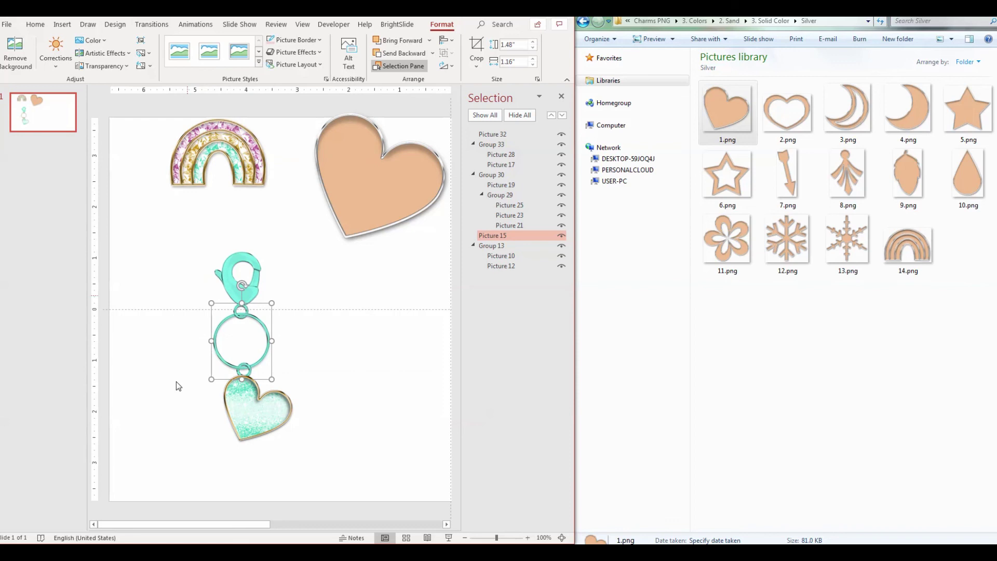
Ungroup the teal heart charm and recolor only its gold outline with the dark turquoise variation.
left_click(266, 410)
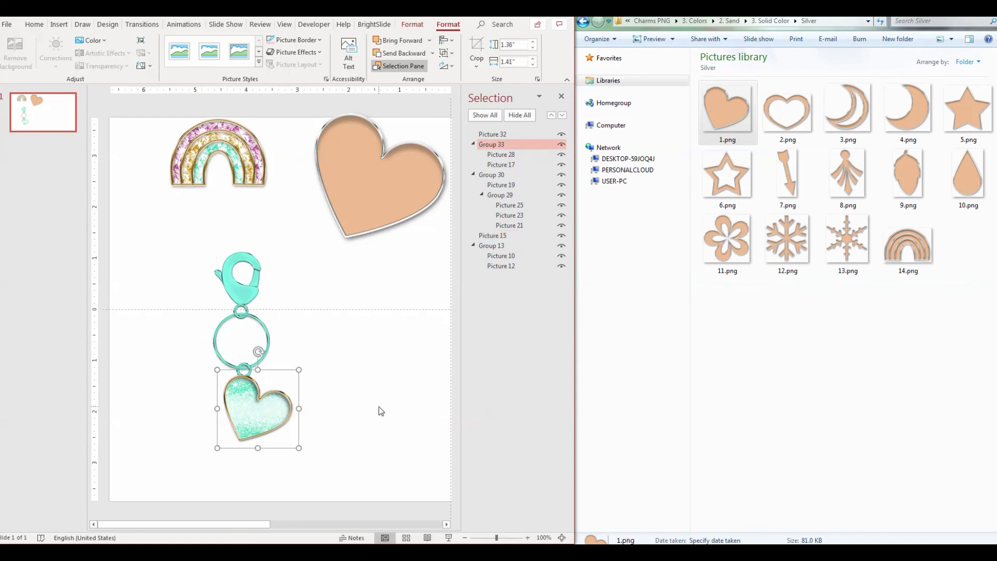
key("ctrl+shift+g")
left_click(297, 359)
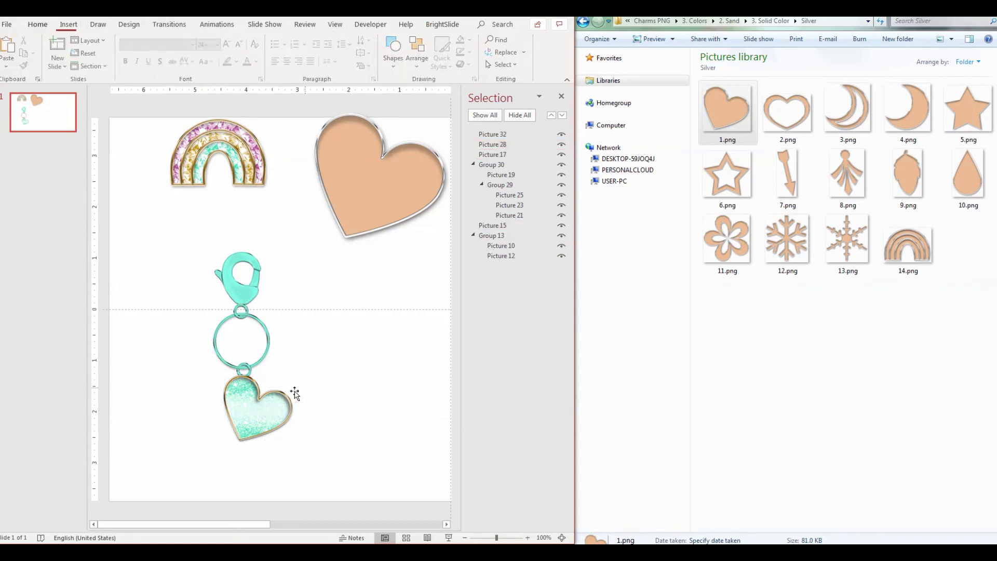
left_click(293, 400)
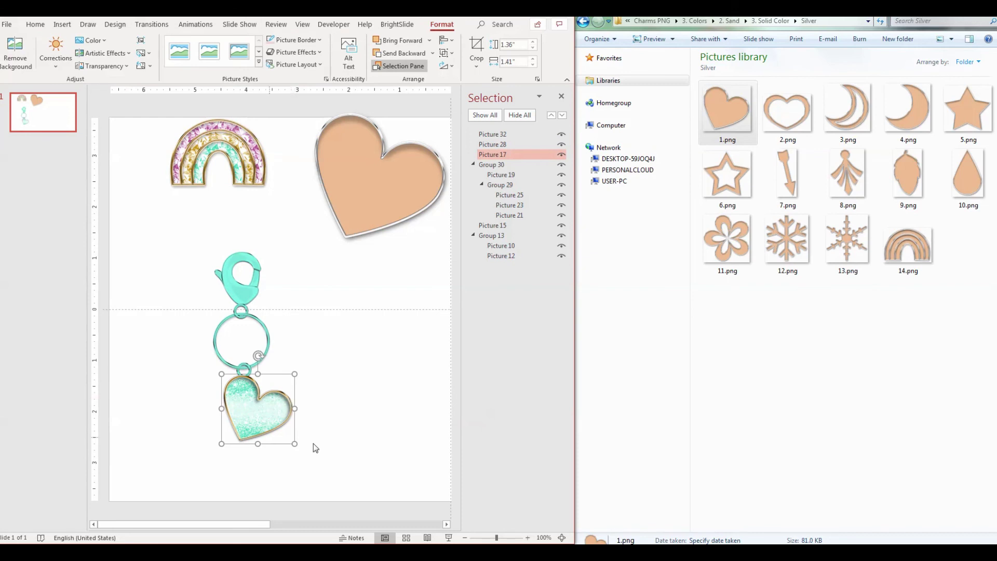
left_click(99, 40)
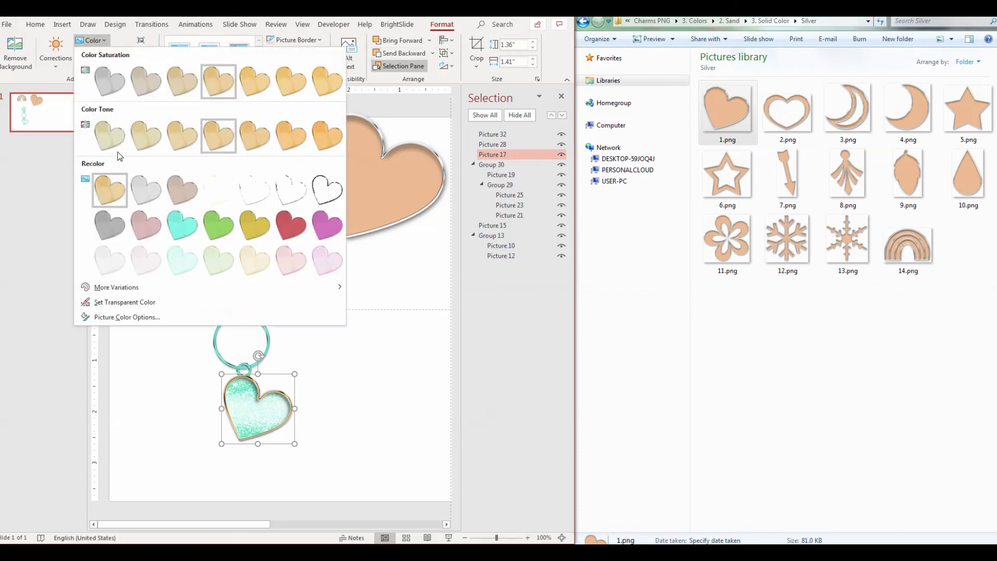
left_click(182, 232)
left_click(381, 436)
Group the turquoise clasp, the ring and both parts of the heart charm into one object.
left_click_drag(171, 216, 344, 462)
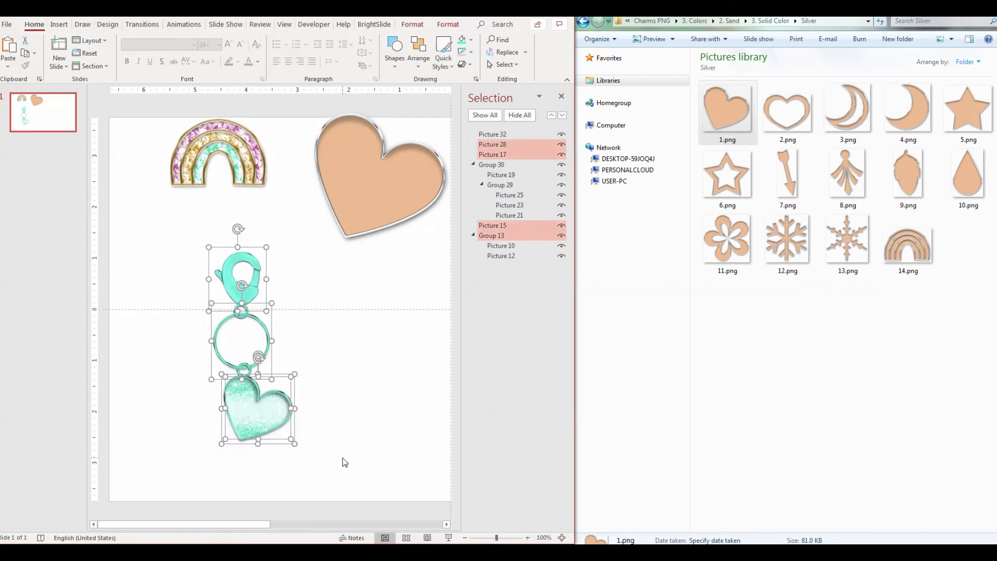
key("ctrl+g")
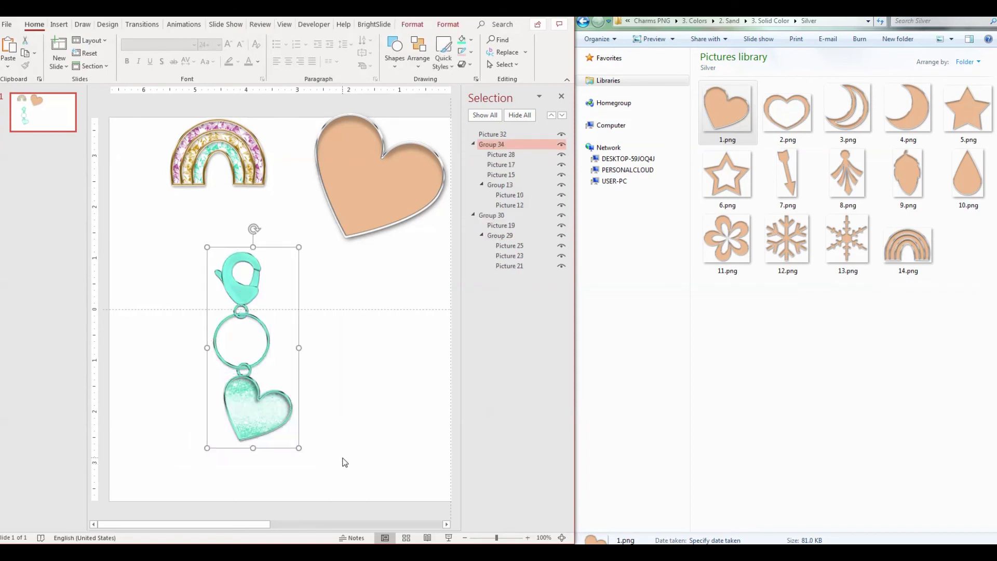
right_click(242, 308)
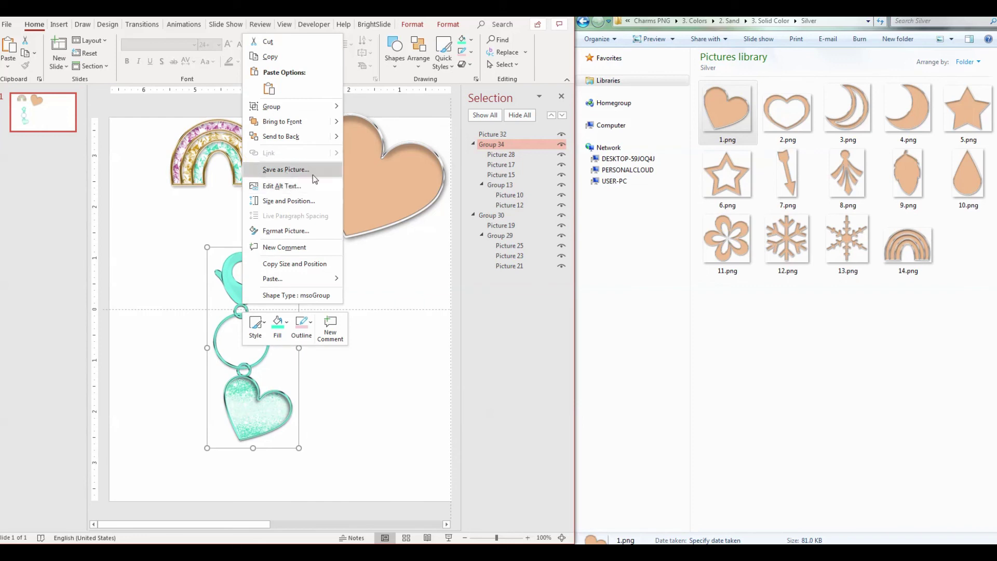
left_click(411, 375)
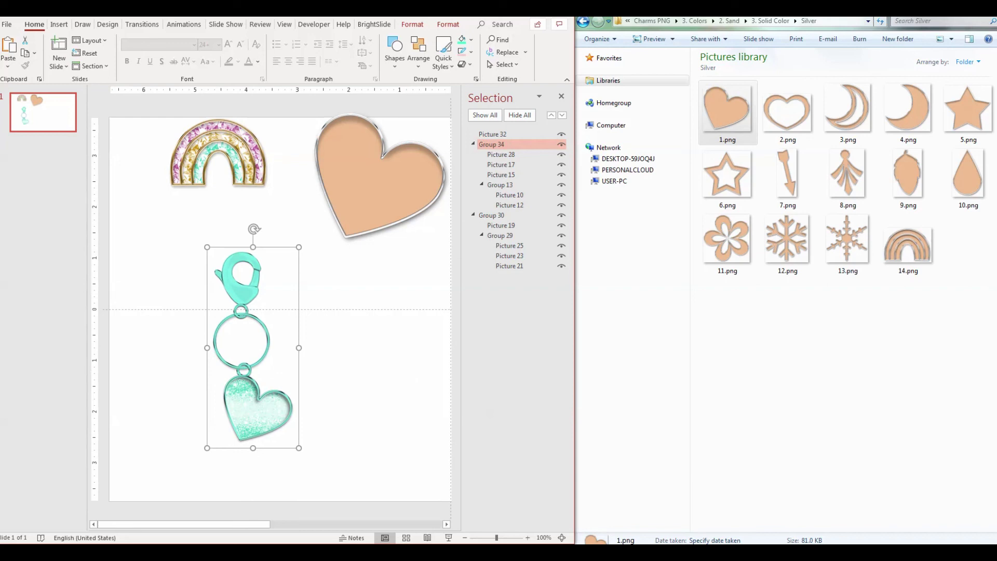
Switch to the file browser and go up to the 3. Colors folder.
left_click(696, 21)
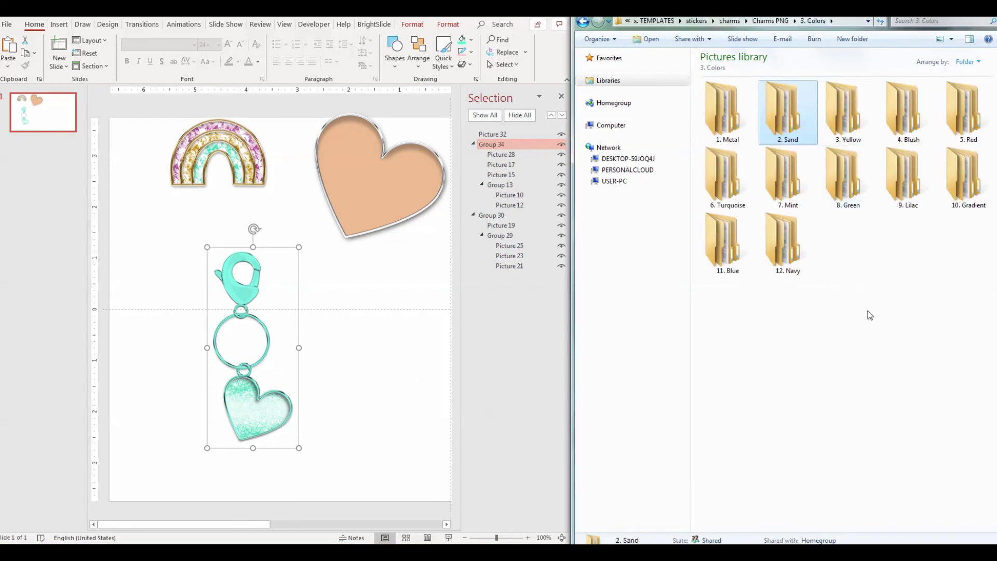